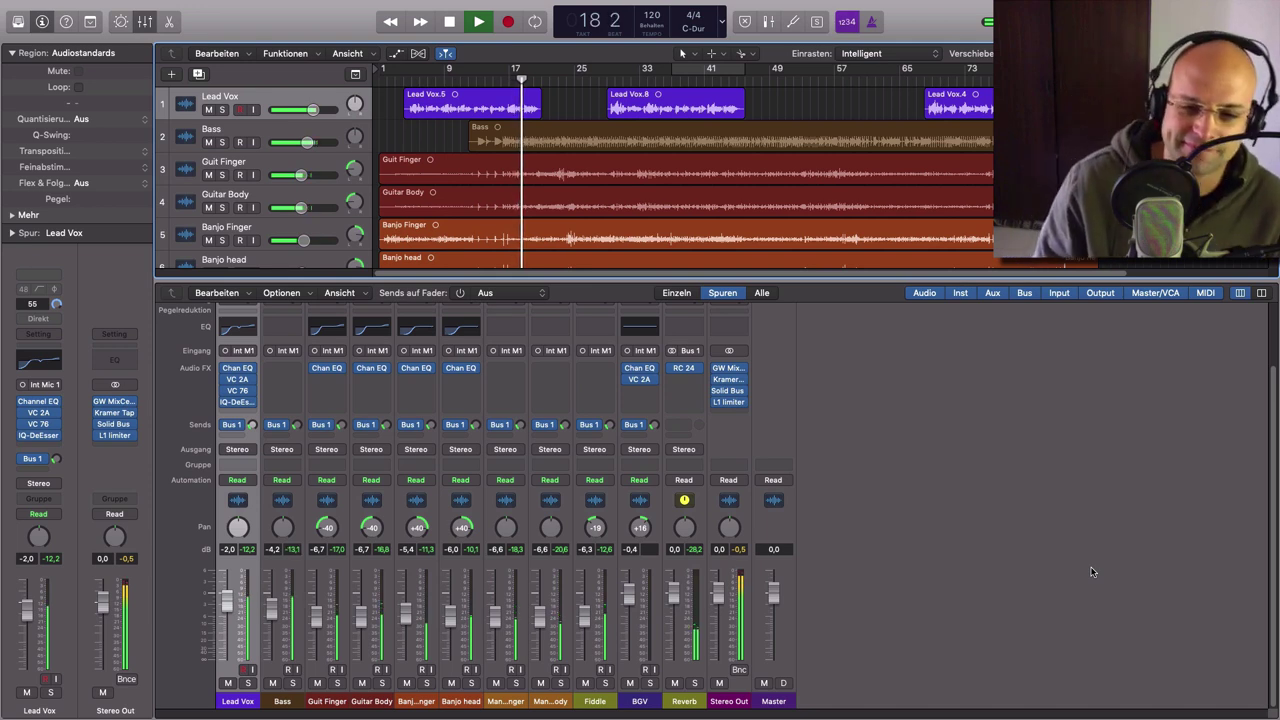
- Stop playback and play the mix from about bar 28 to hear it with only the L1 limiter active, stopping near bar 33
key(space)
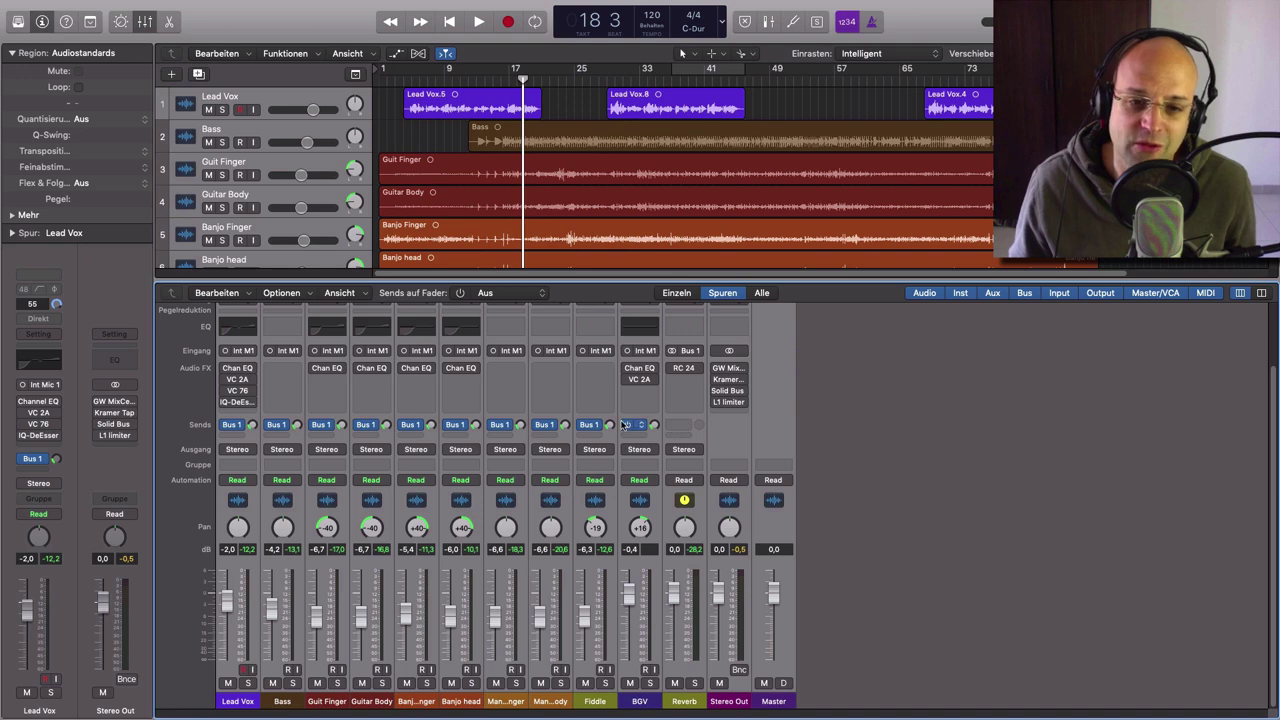
click(597, 79)
key(space)
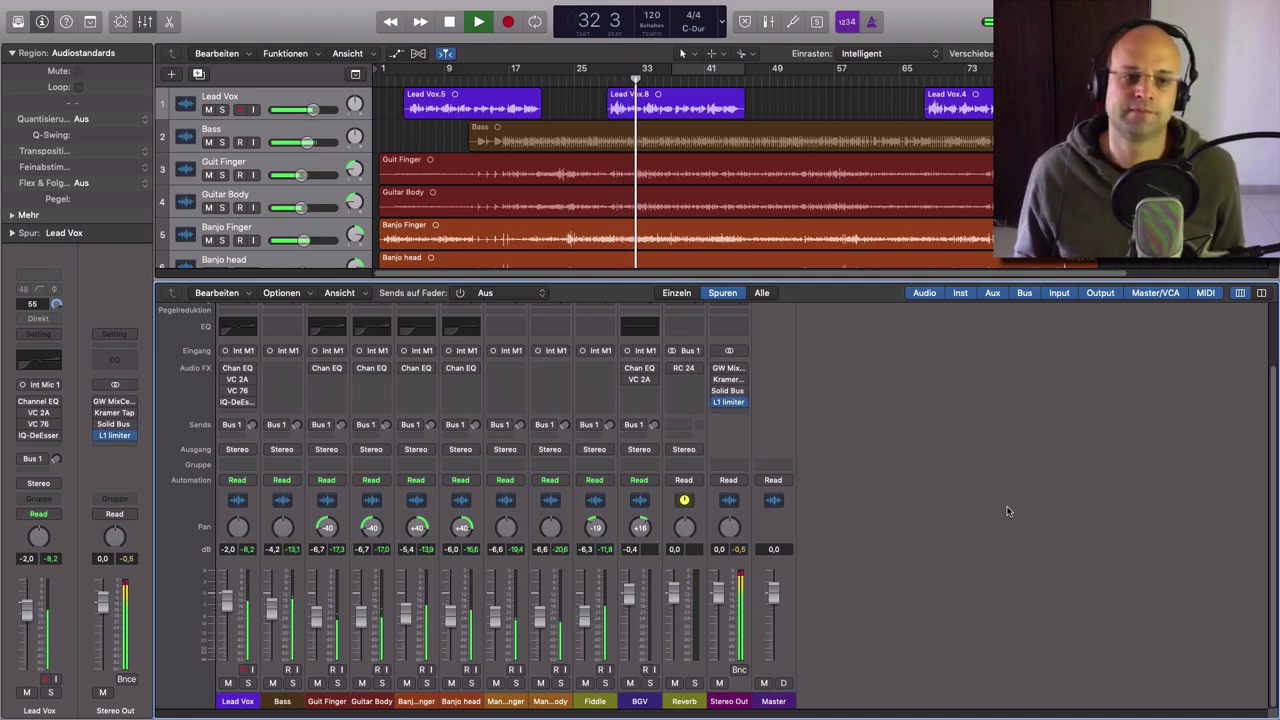
key(space)
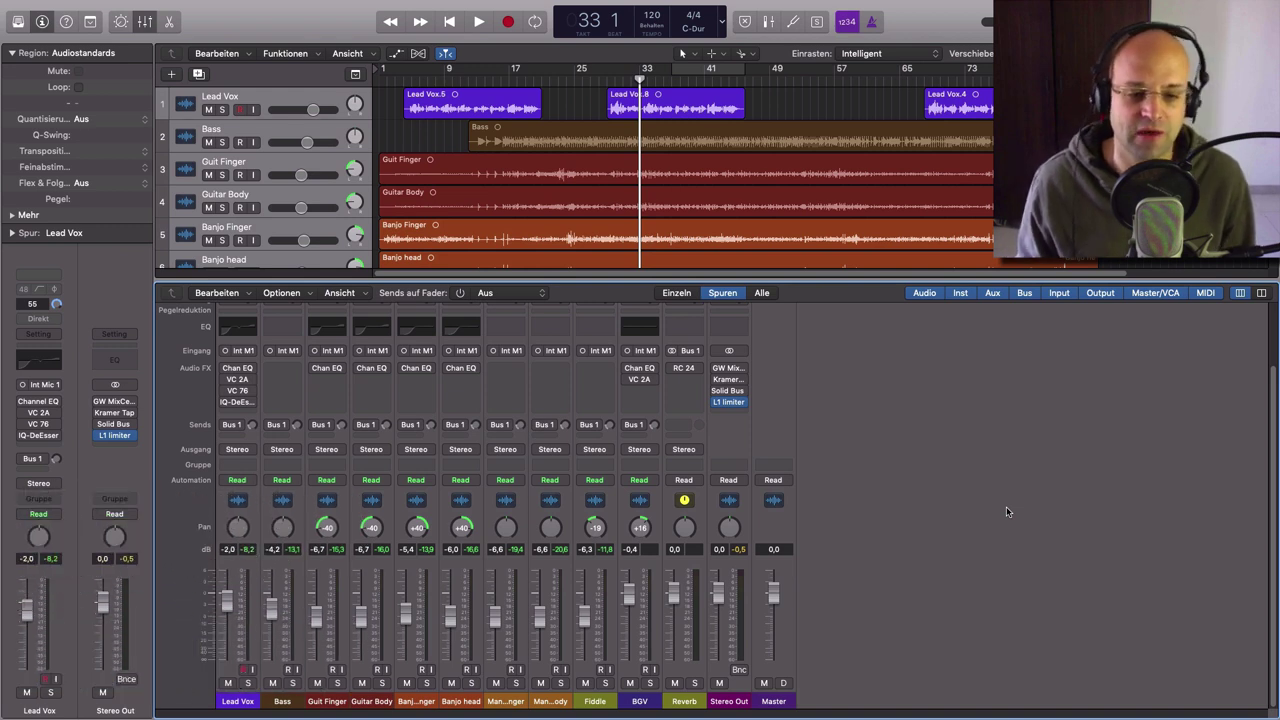
- Open the GW MixCentric plug-in on the Stereo Out channel and move its window beside the mixer channels
click(733, 705)
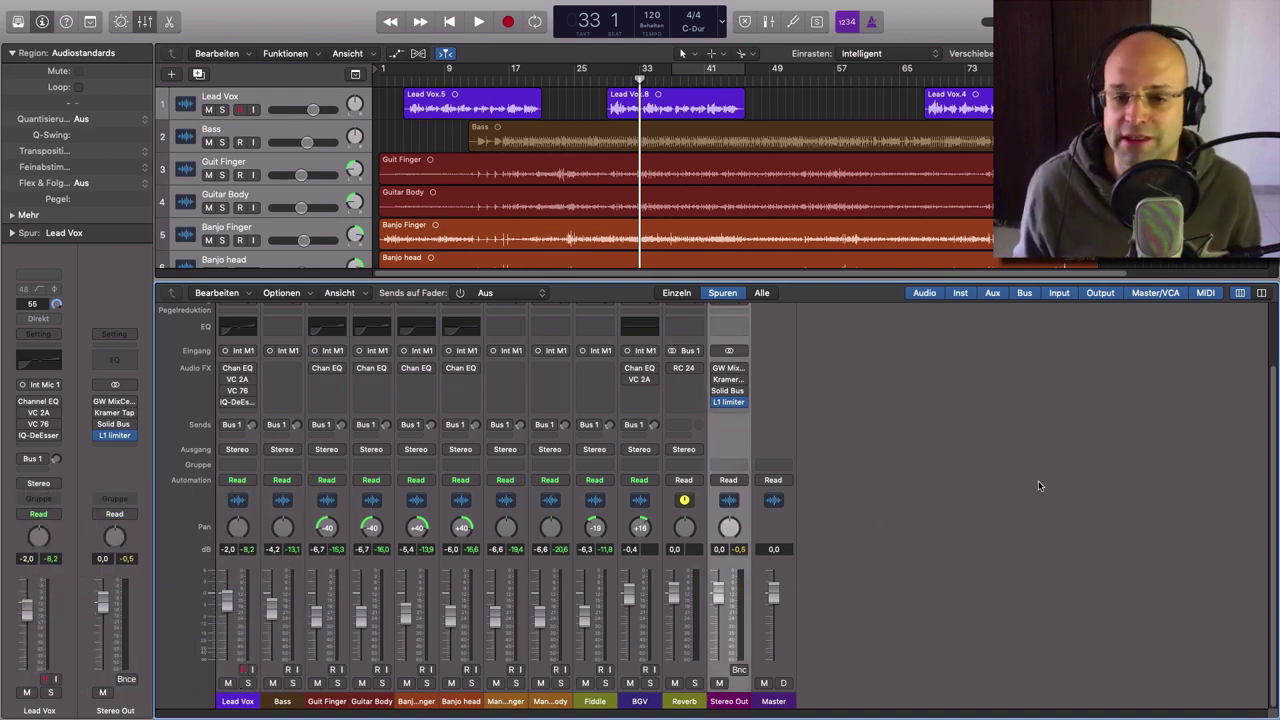
click(731, 371)
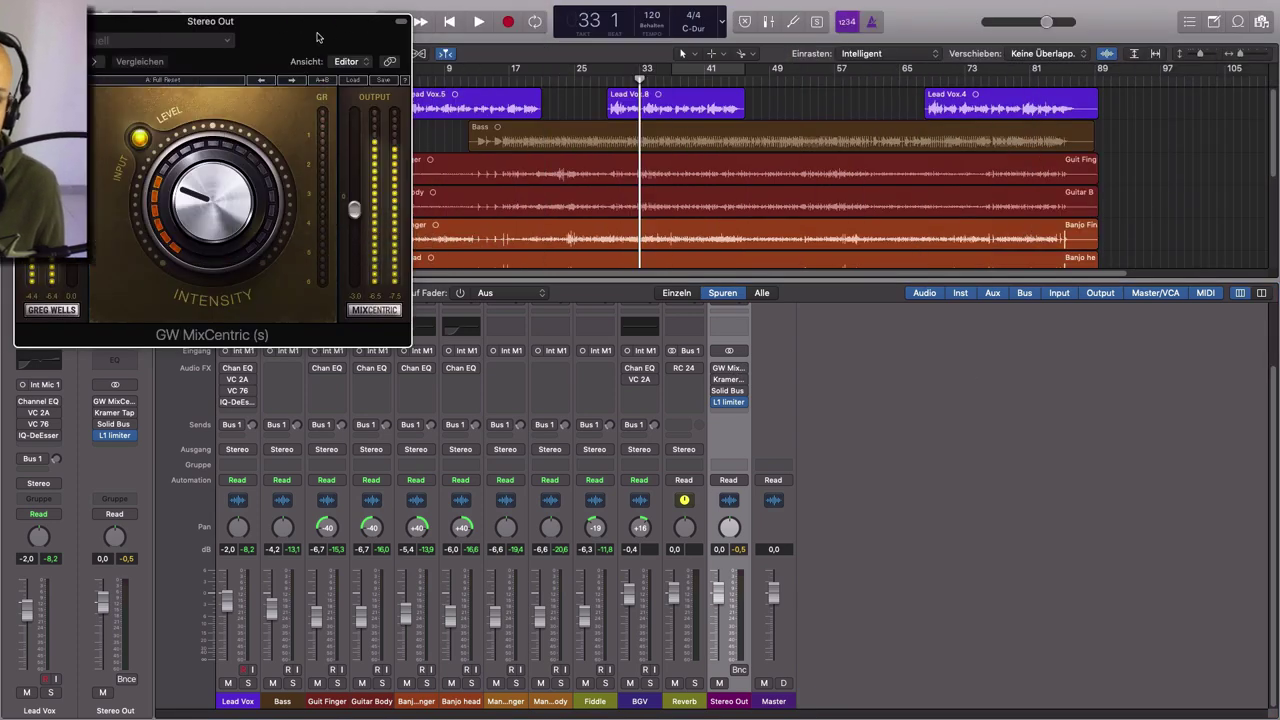
drag(320, 34, 1072, 196)
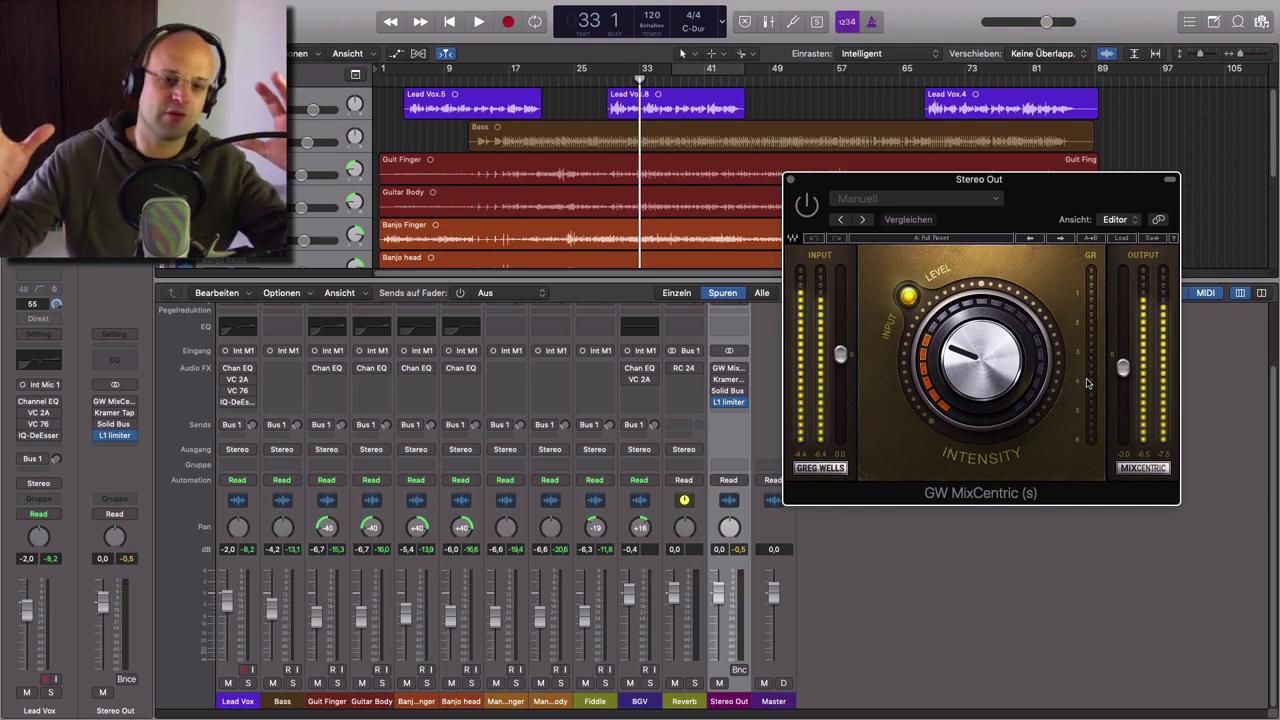
- Play from bar 29, enable GW MixCentric on Stereo Out and raise its Intensity slightly
click(609, 78)
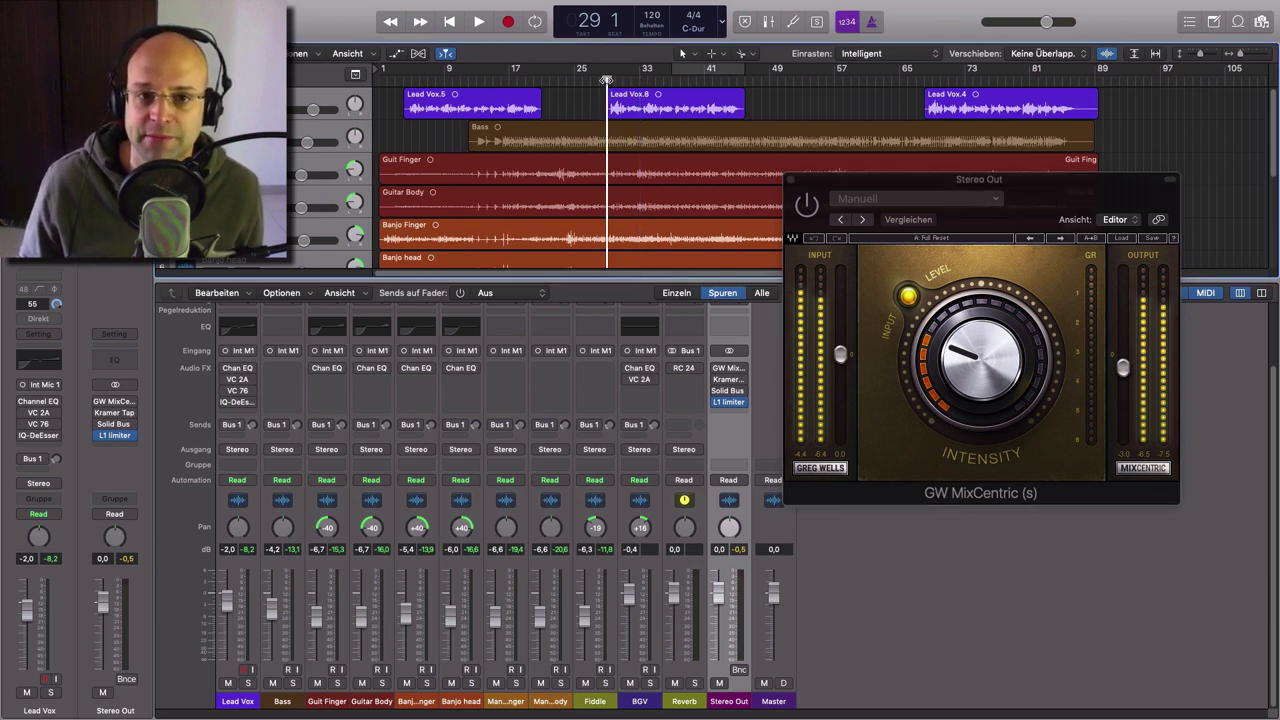
key(space)
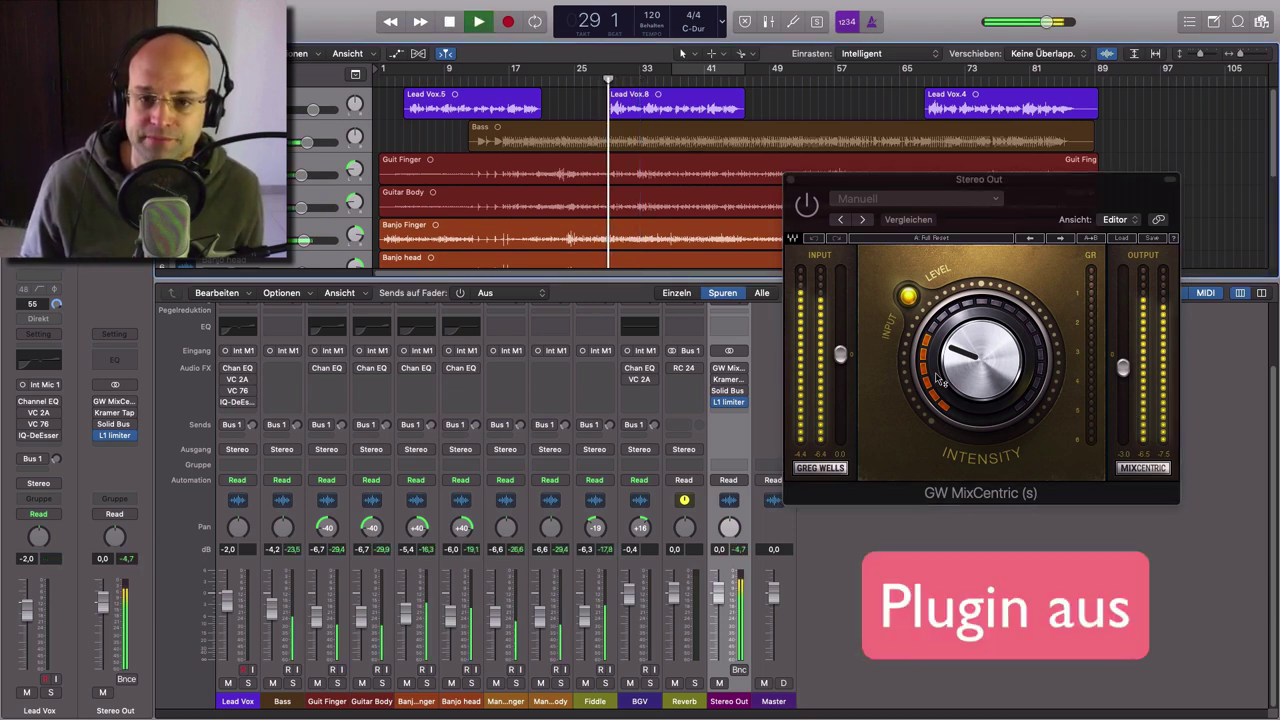
click(807, 205)
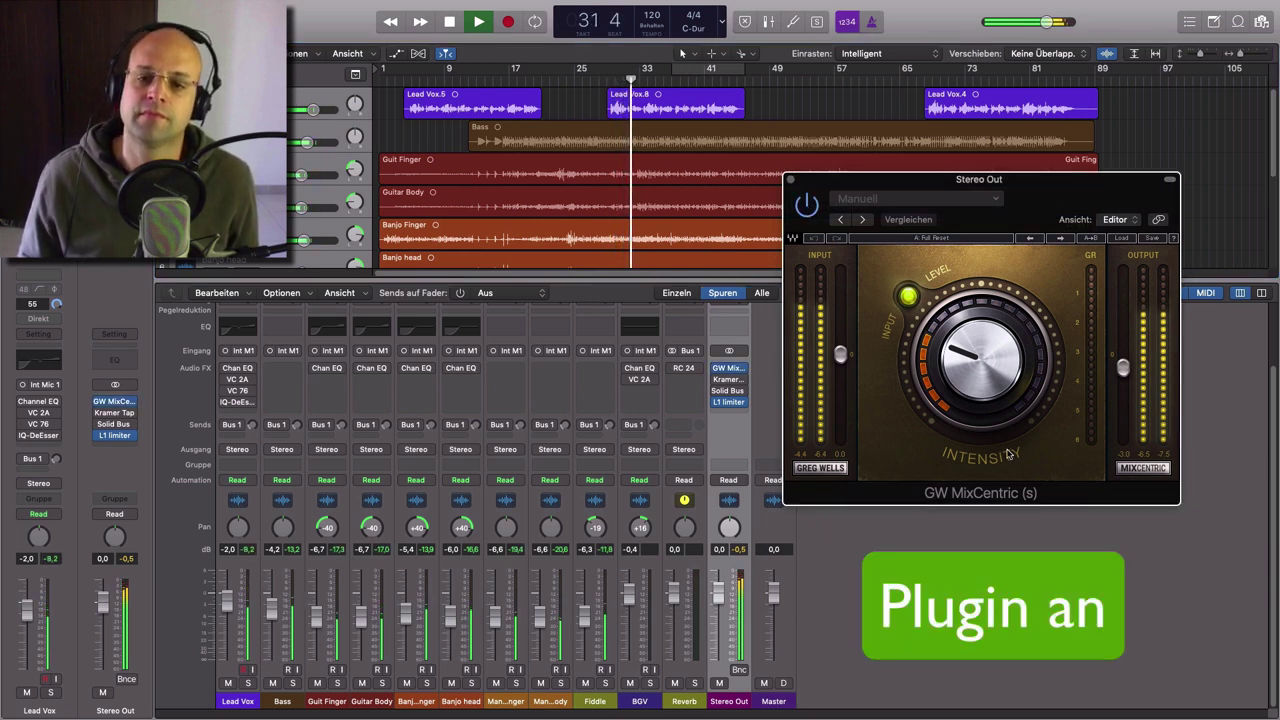
mouse_move(990, 380)
mouse_down()
mouse_move(990, 345)
mouse_move(990, 366)
mouse_up()
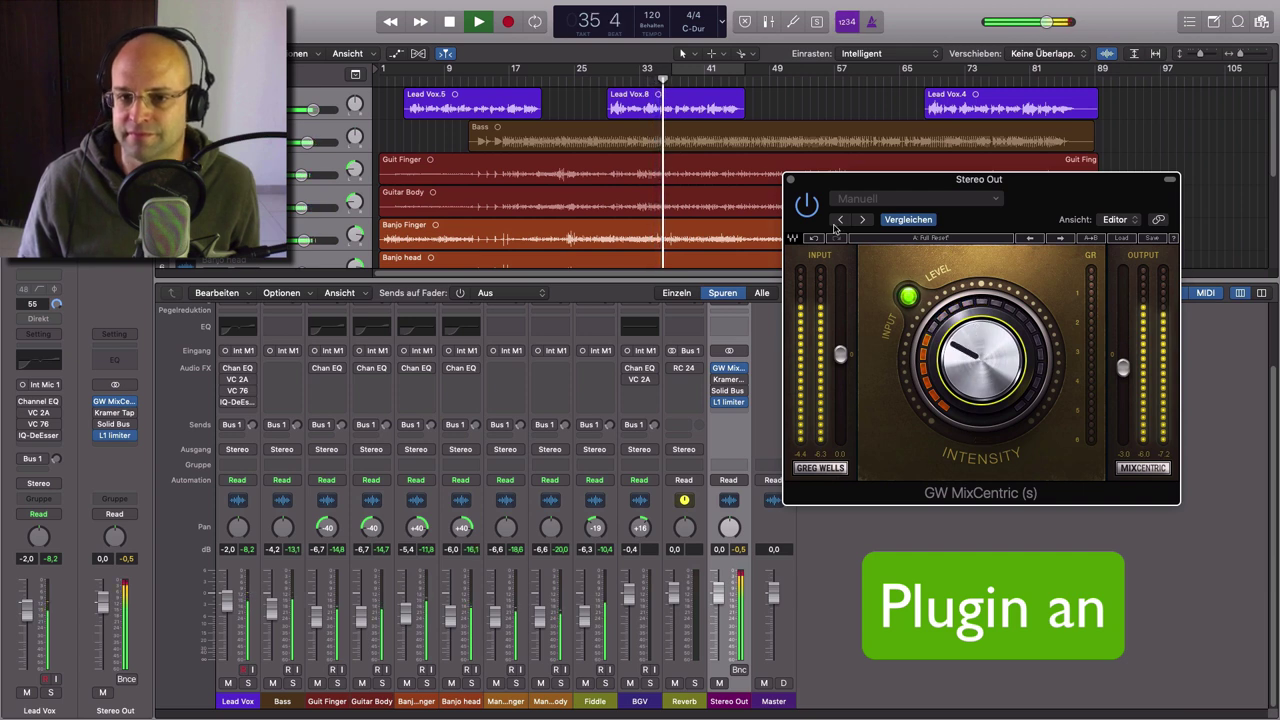
- Compare the mix with GW MixCentric bypassed and re-enabled, stop playback and close the plug-in window
click(807, 205)
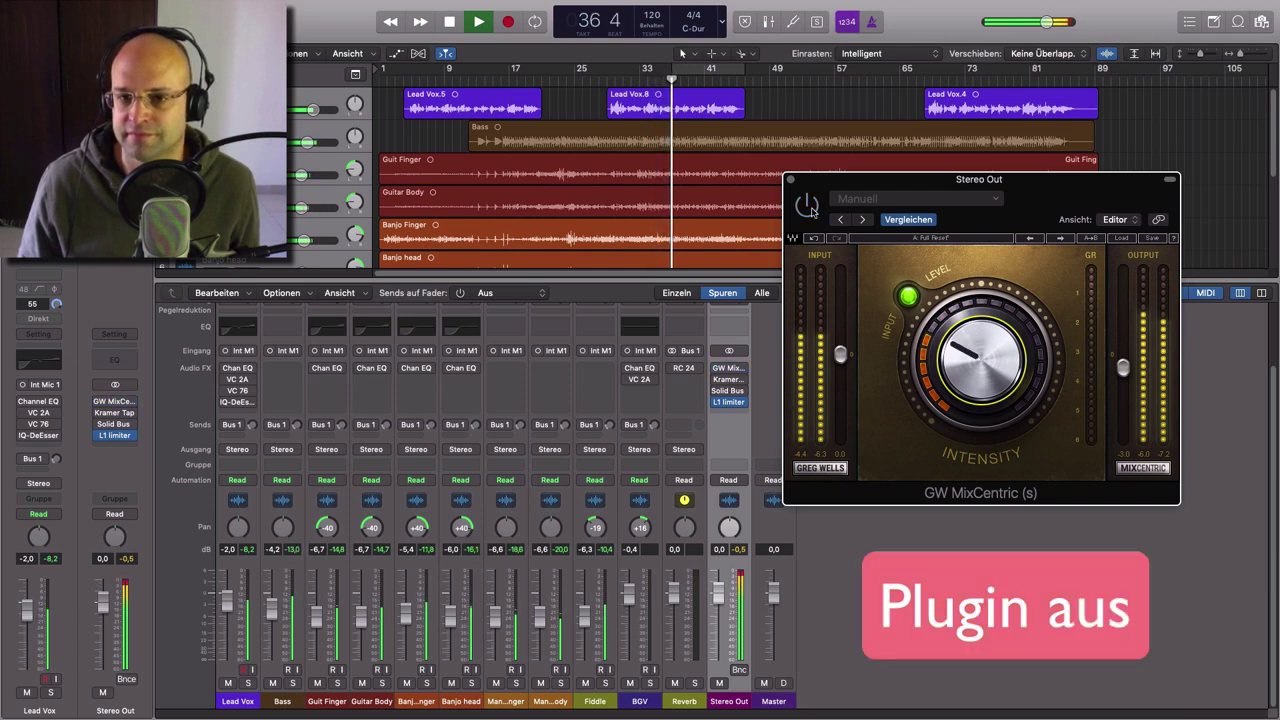
click(807, 205)
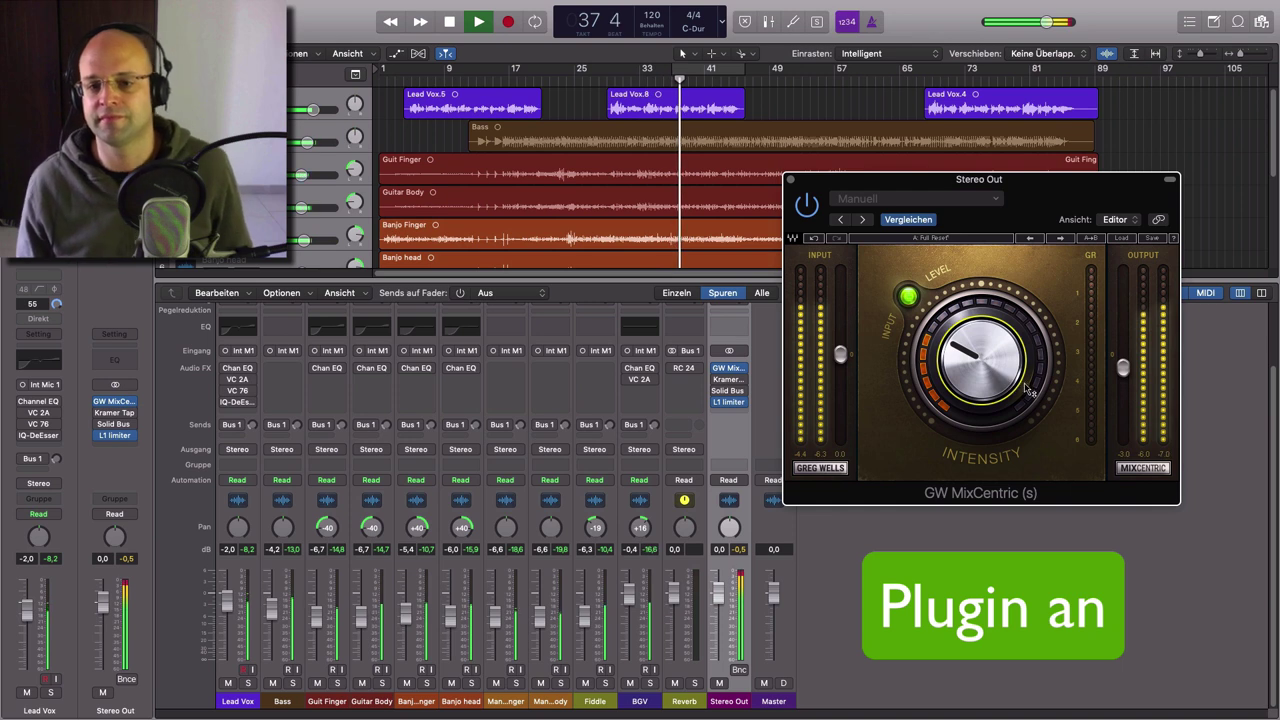
key(space)
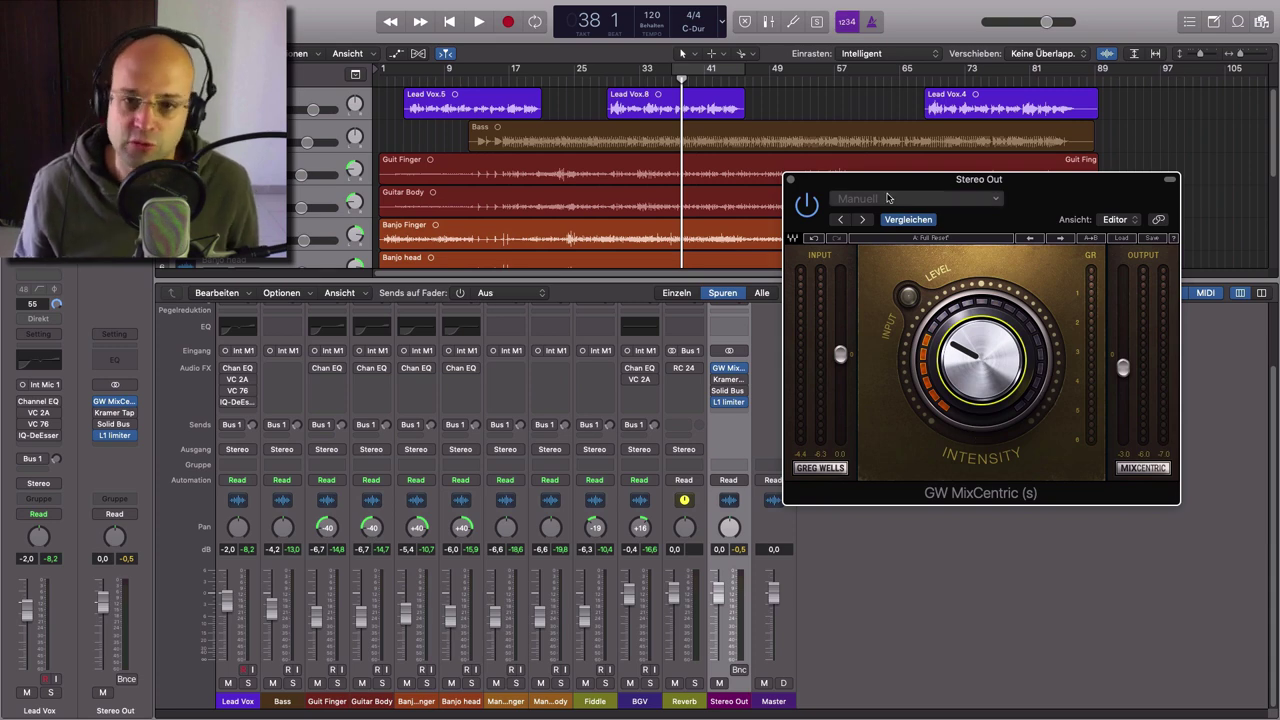
click(791, 180)
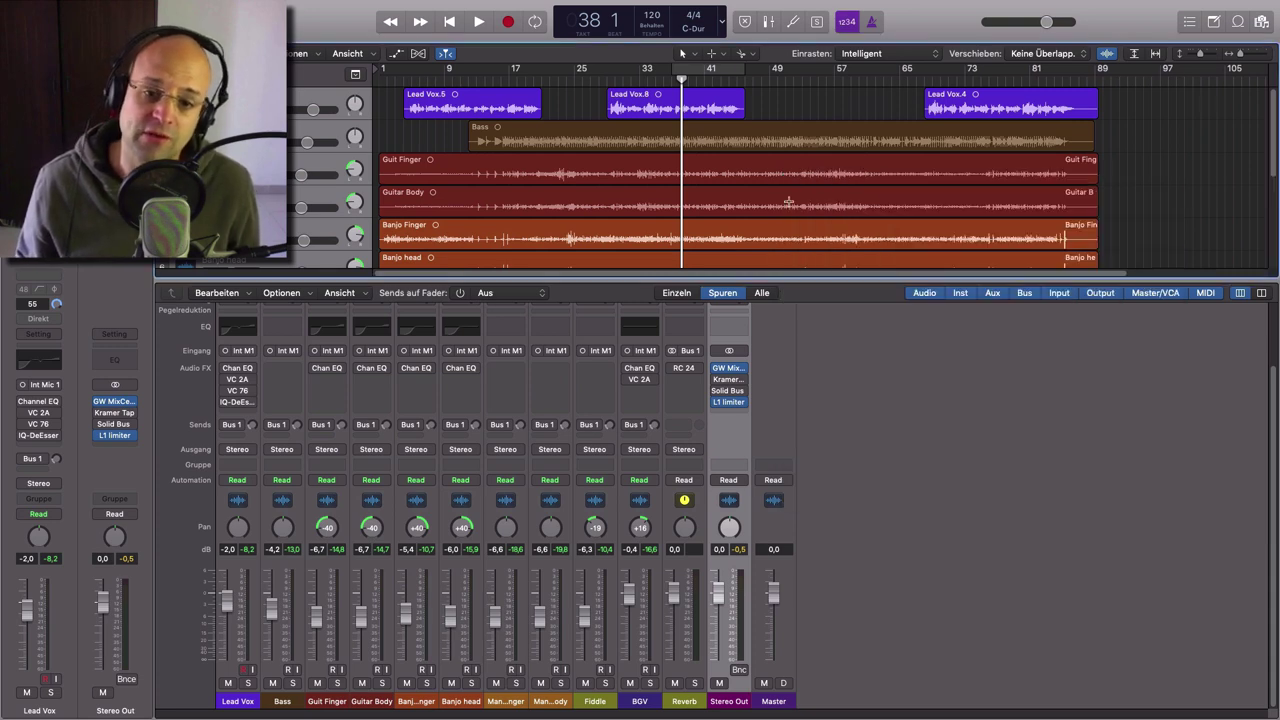
- Open Kramer Tape and Solid Bus Comp from the Stereo Out channel and arrange their windows one above the other
click(729, 380)
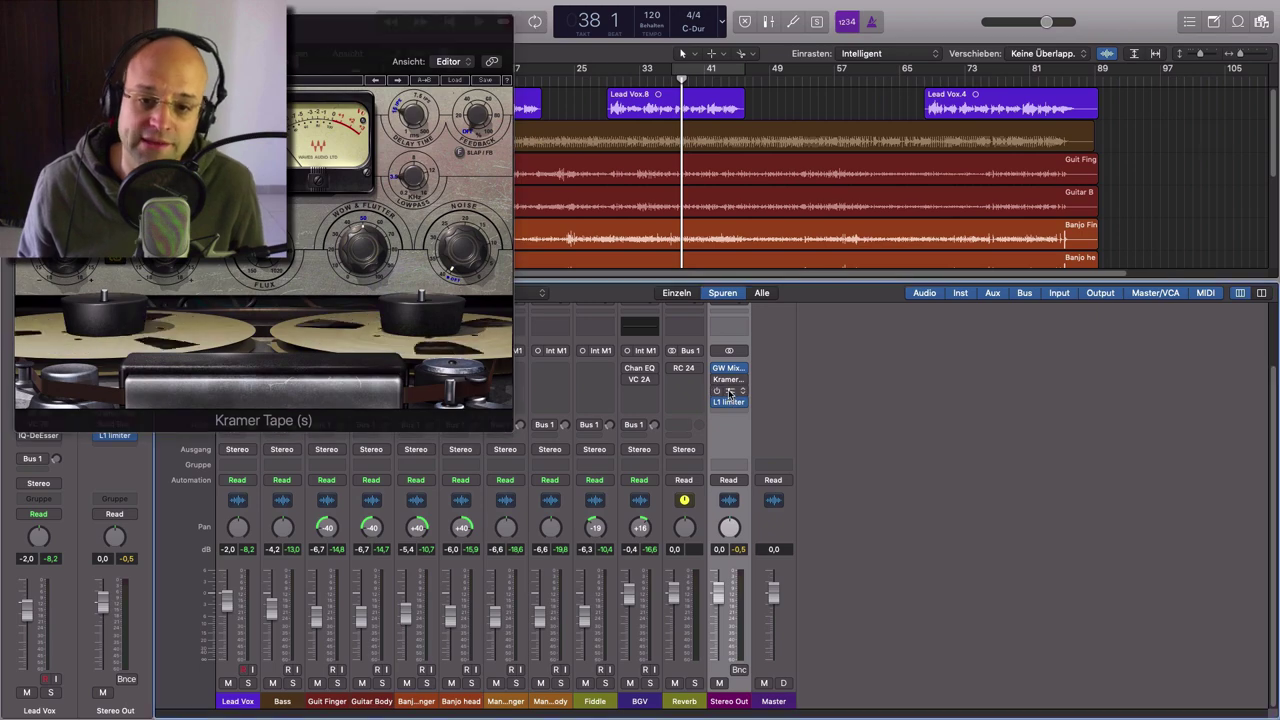
click(729, 390)
drag(354, 54, 1117, 474)
drag(450, 21, 1231, 33)
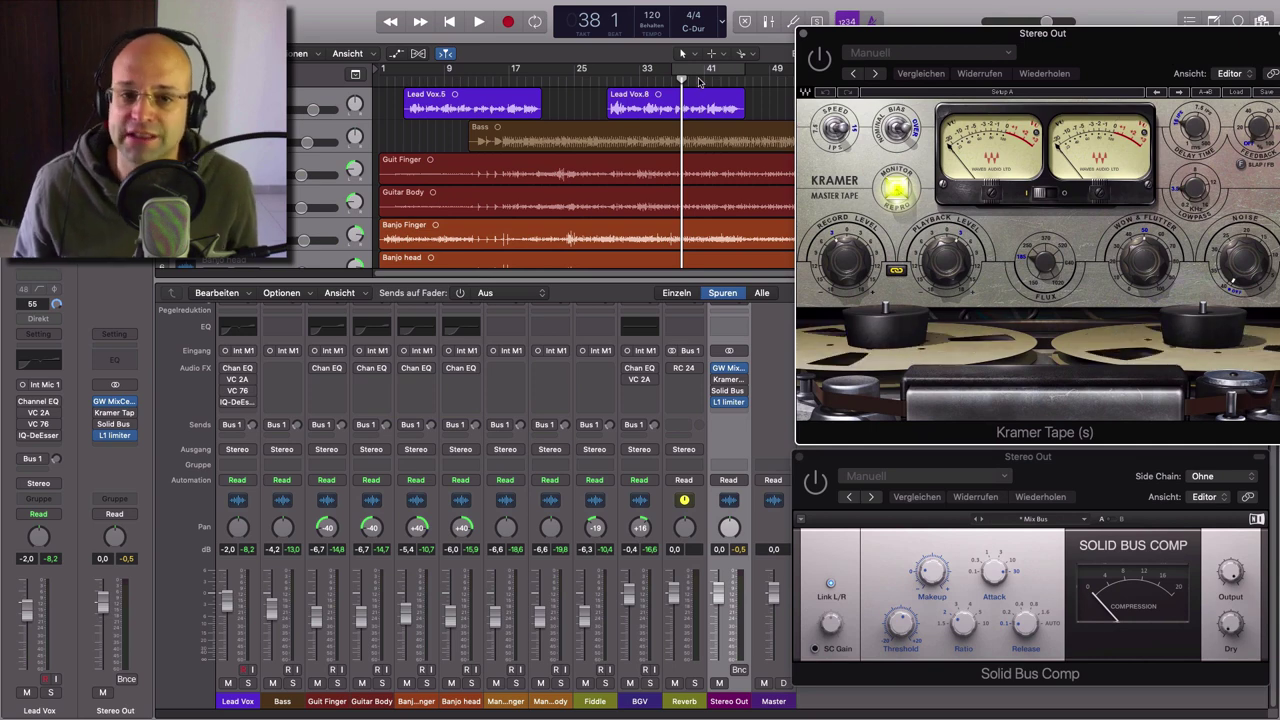
- Enable Kramer Tape and Solid Bus Comp one after the other while playing from bar 35, and close both plug-in windows
click(658, 80)
key(space)
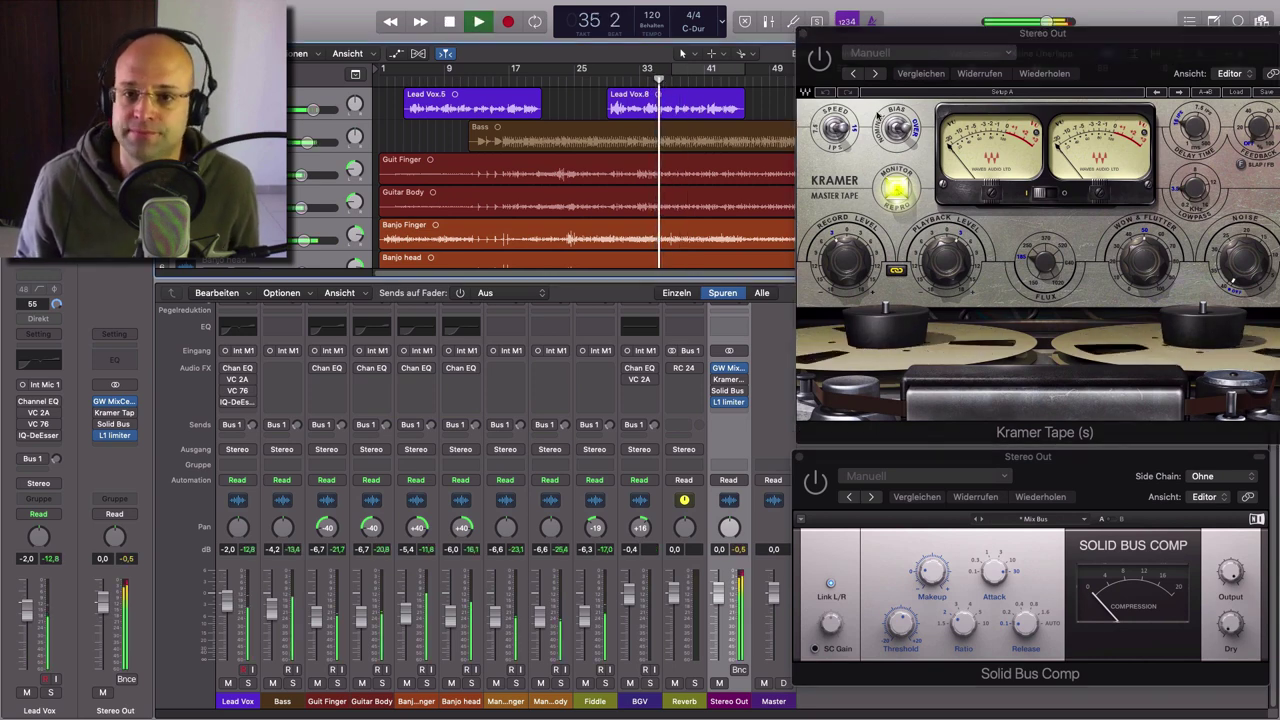
click(820, 63)
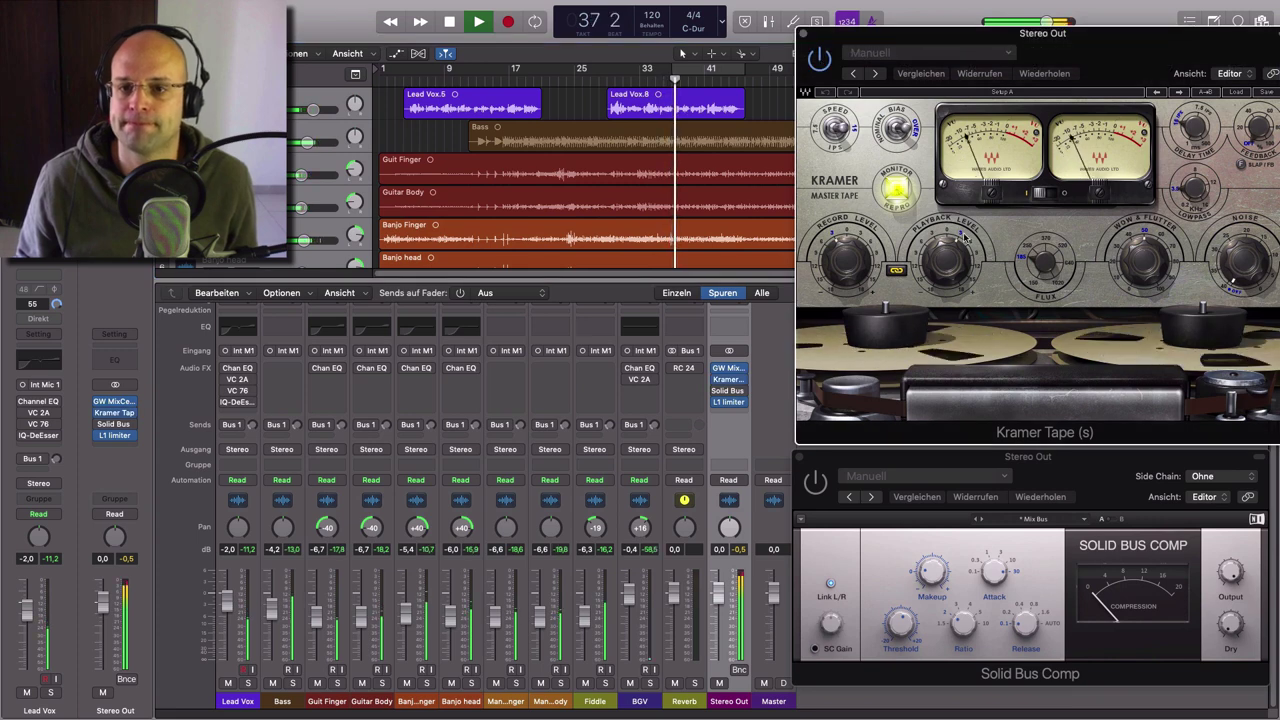
click(816, 487)
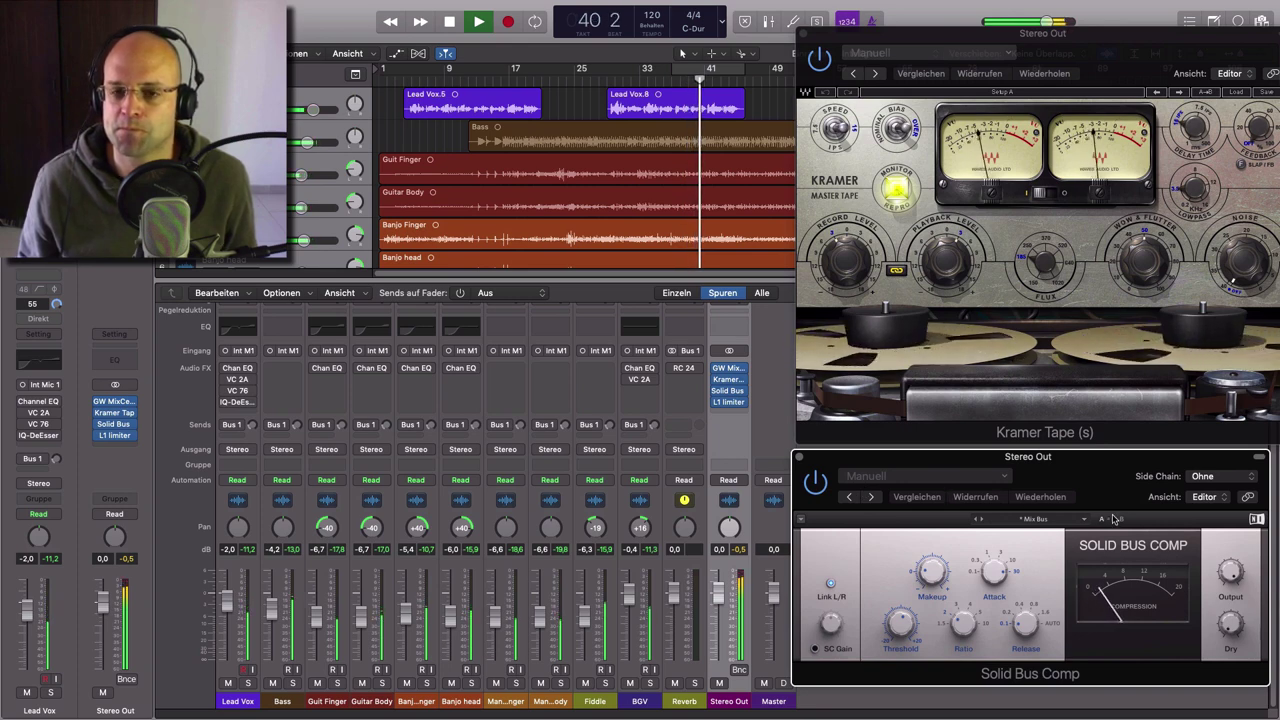
key(space)
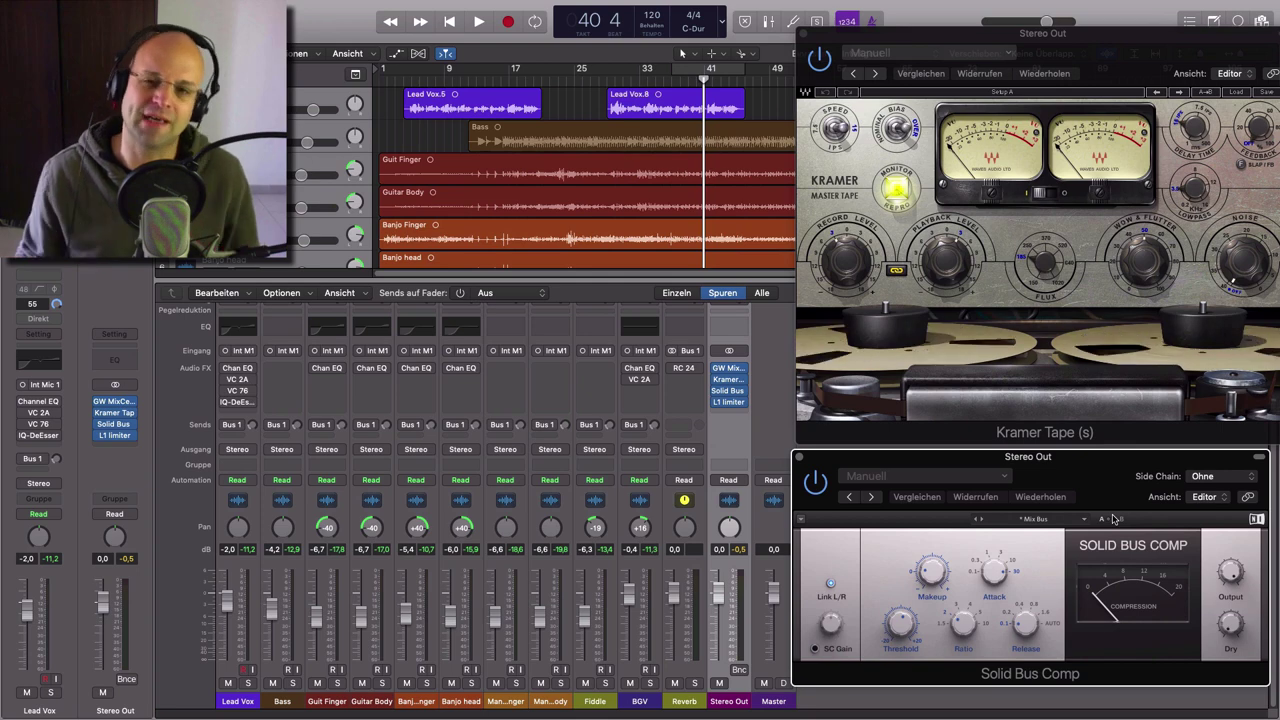
click(803, 33)
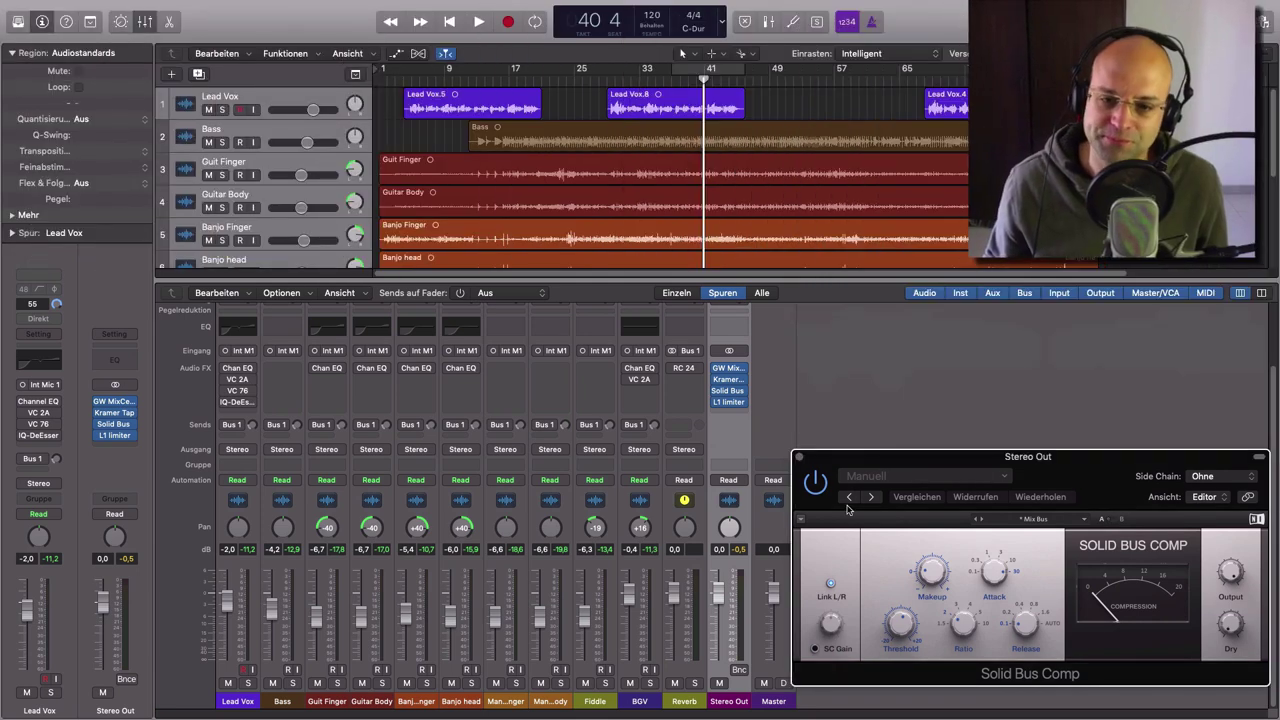
click(799, 456)
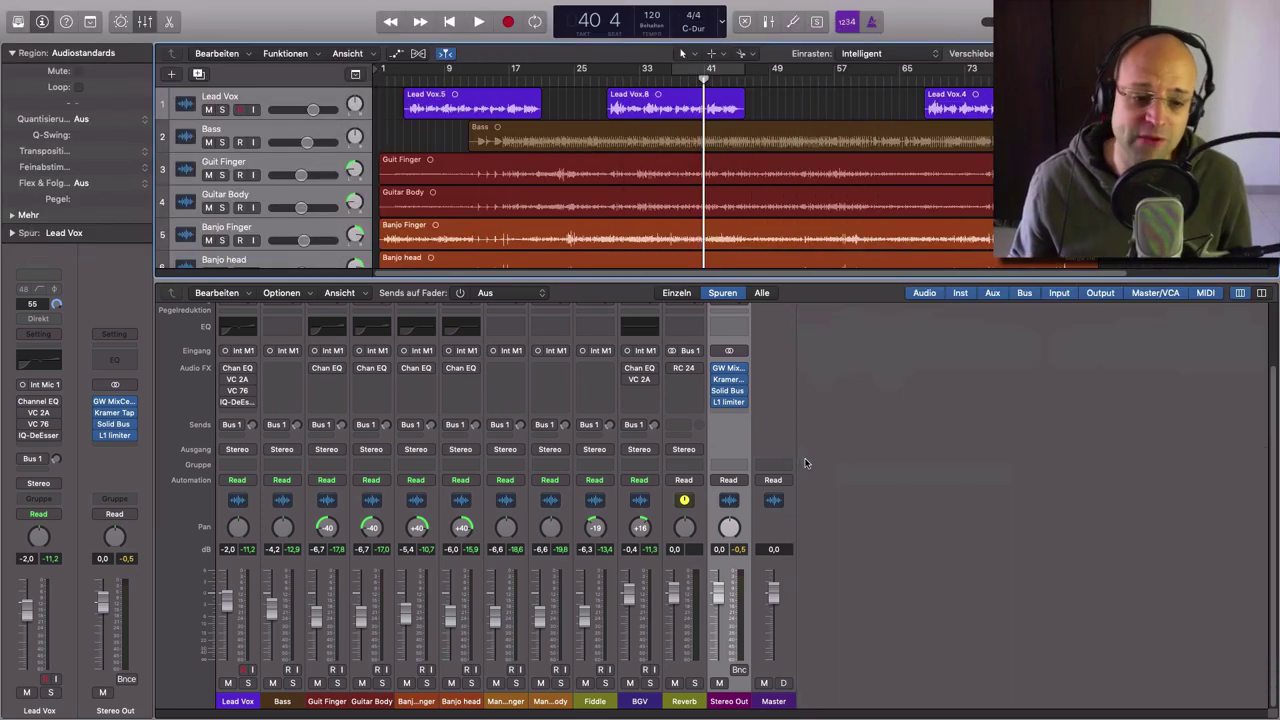
- Select the Guit Finger and Guitar Body channels and pan both to -64 while playing from bar 46
click(317, 706)
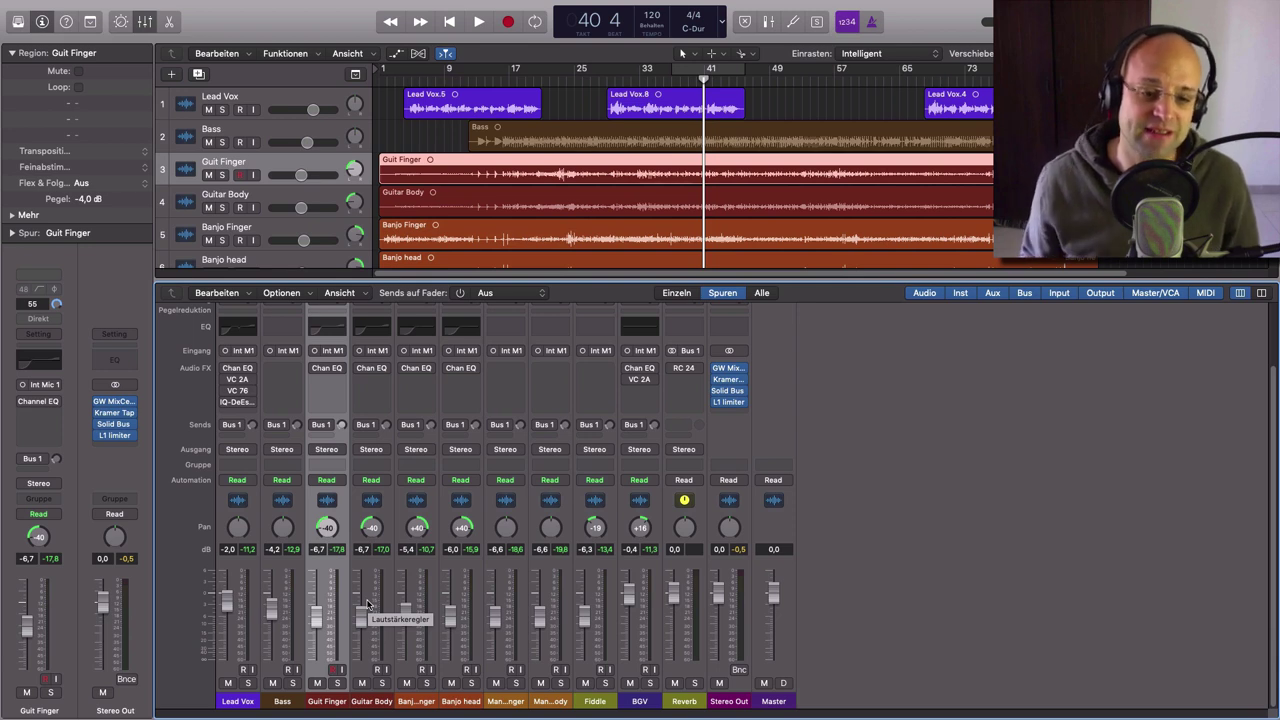
shift+click(410, 702)
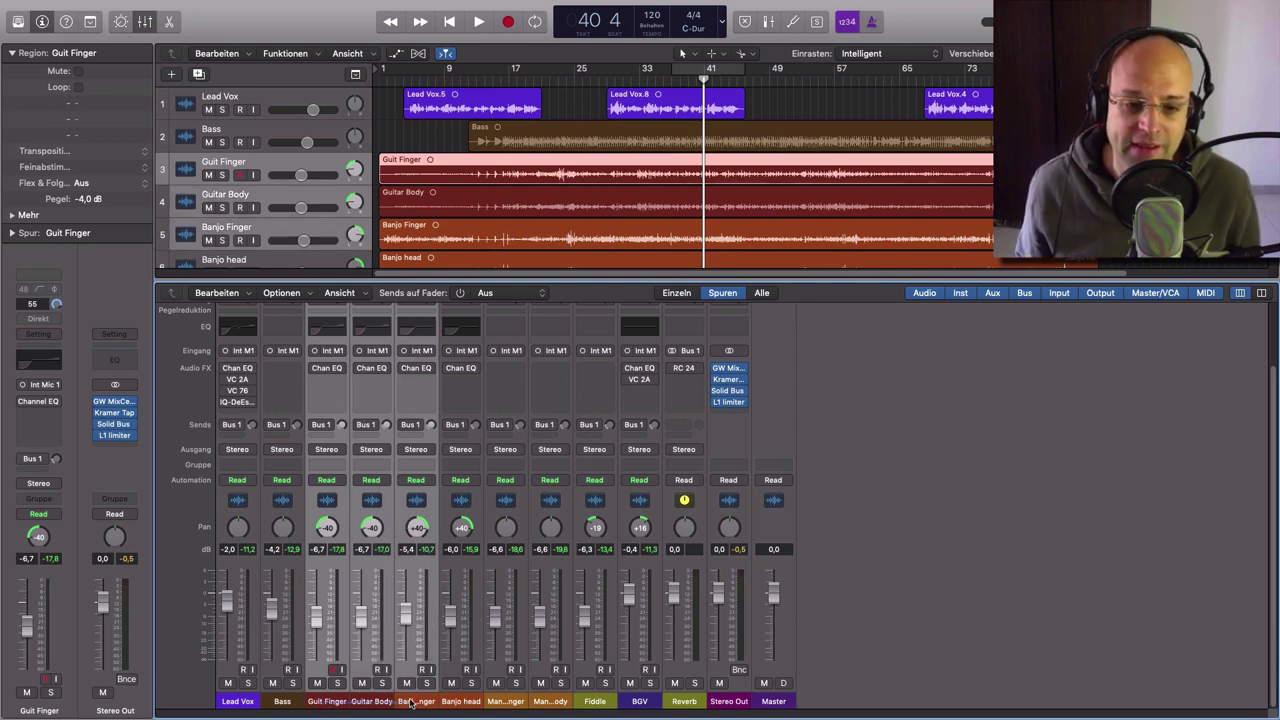
drag(410, 702, 373, 703)
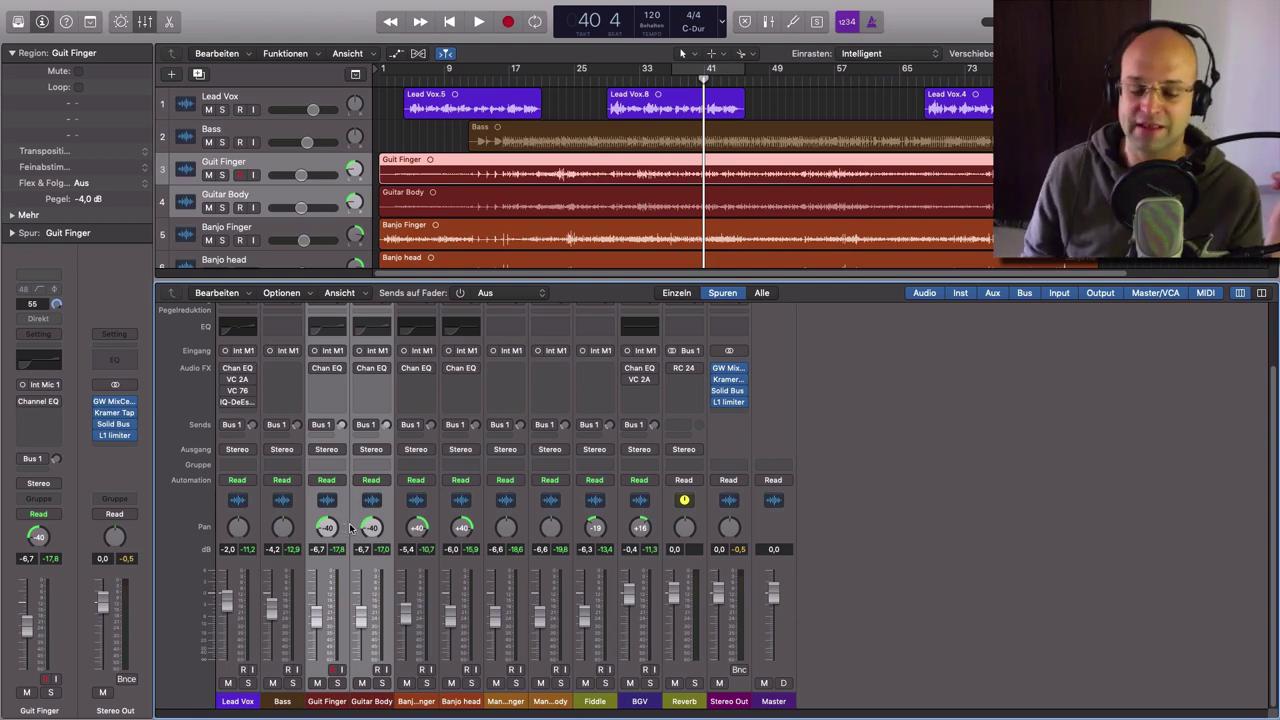
click(745, 78)
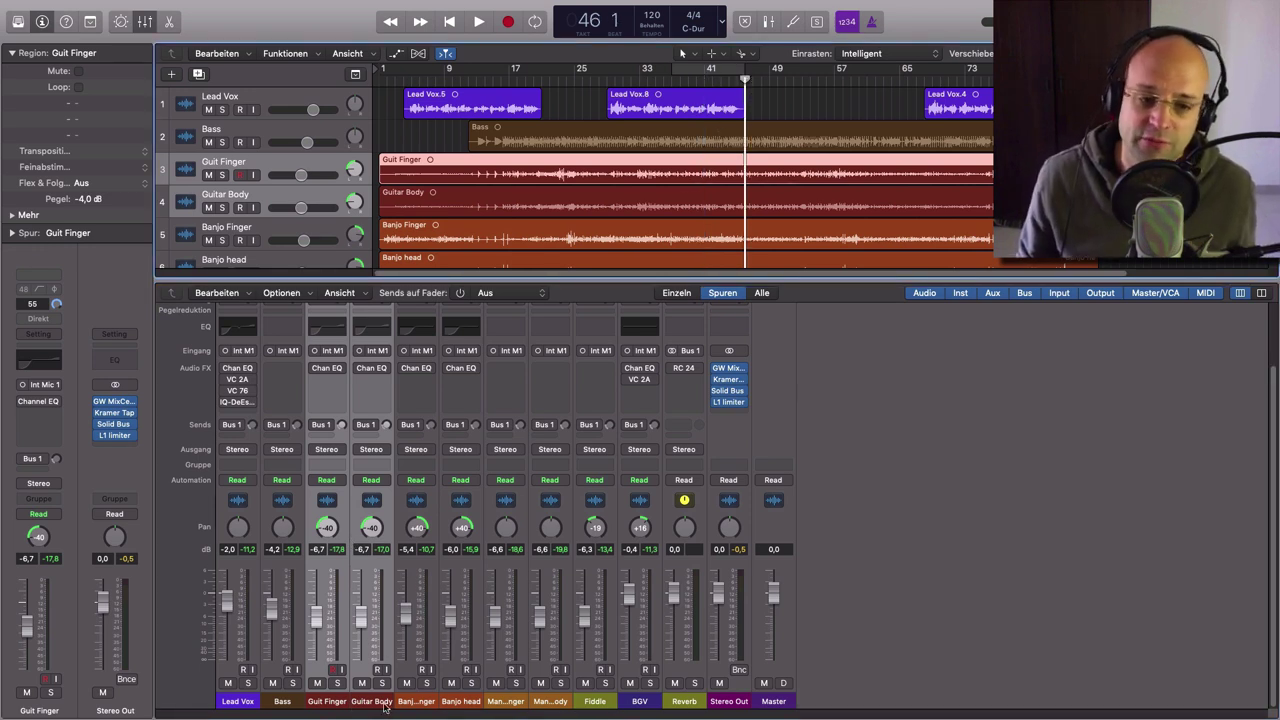
key(space)
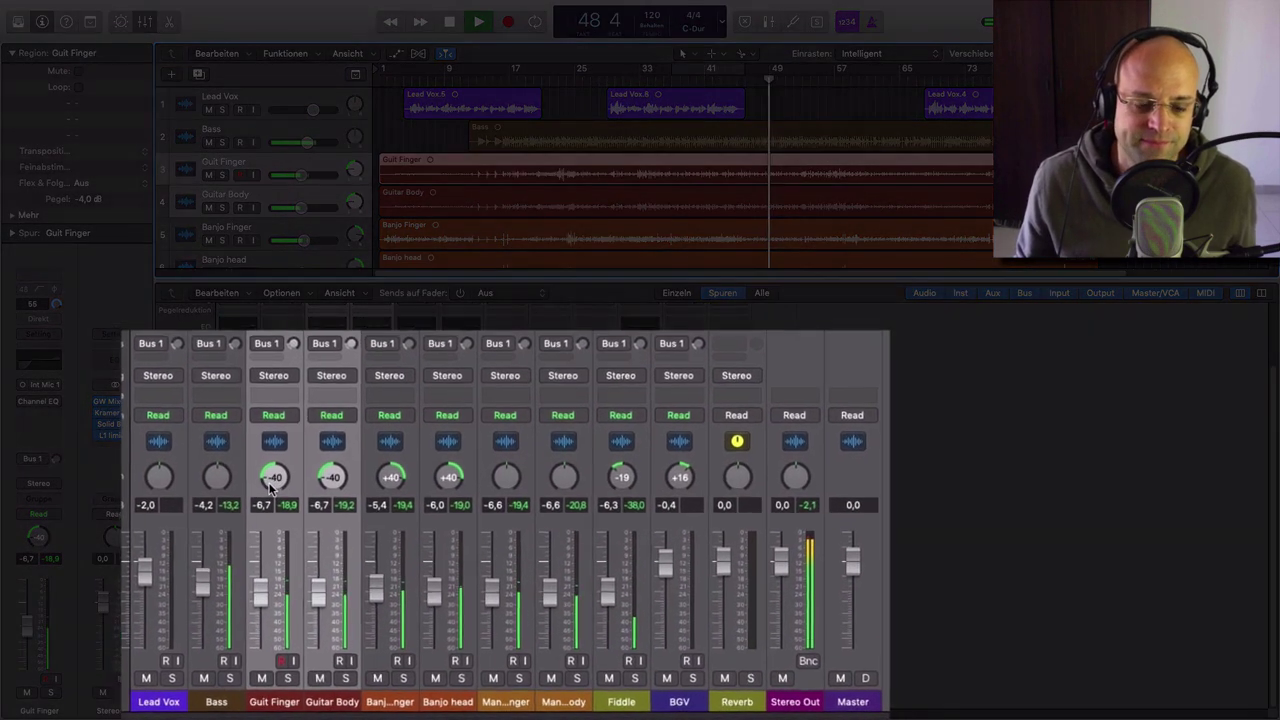
- Pan the Banjo Finger and Banjo head channels to +63 and the Fiddle channel to -64
click(386, 701)
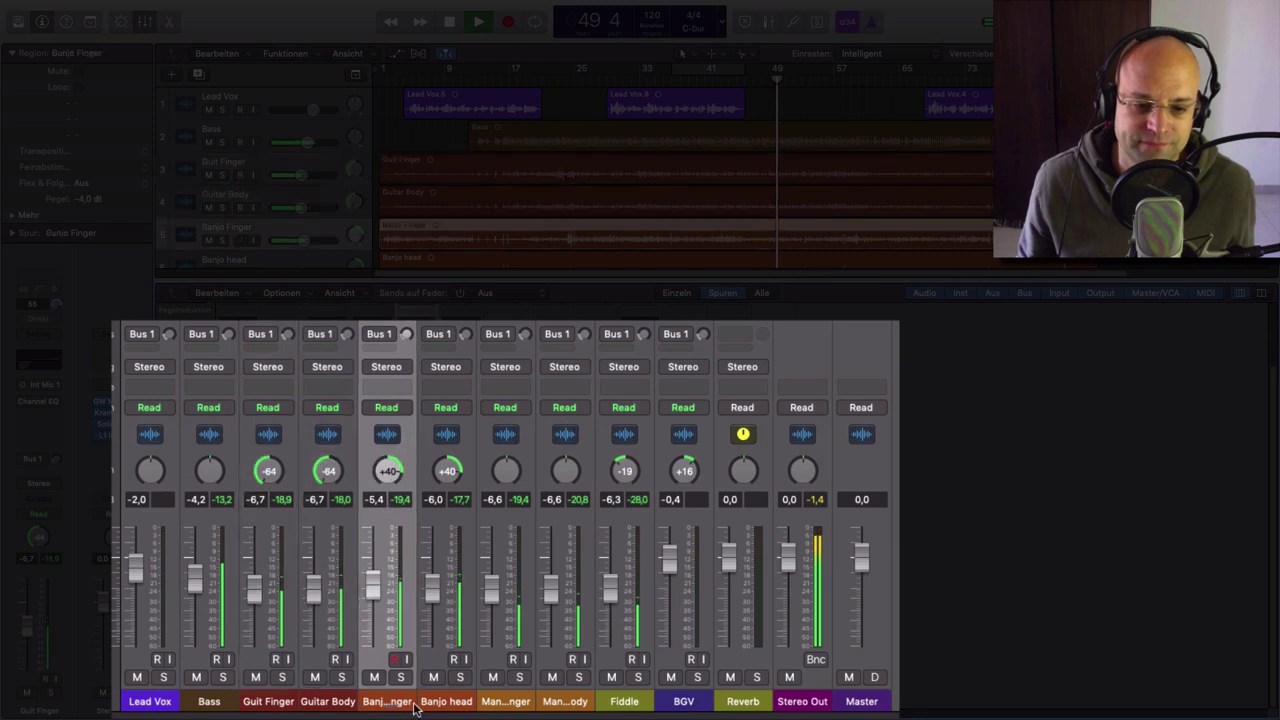
shift+click(446, 701)
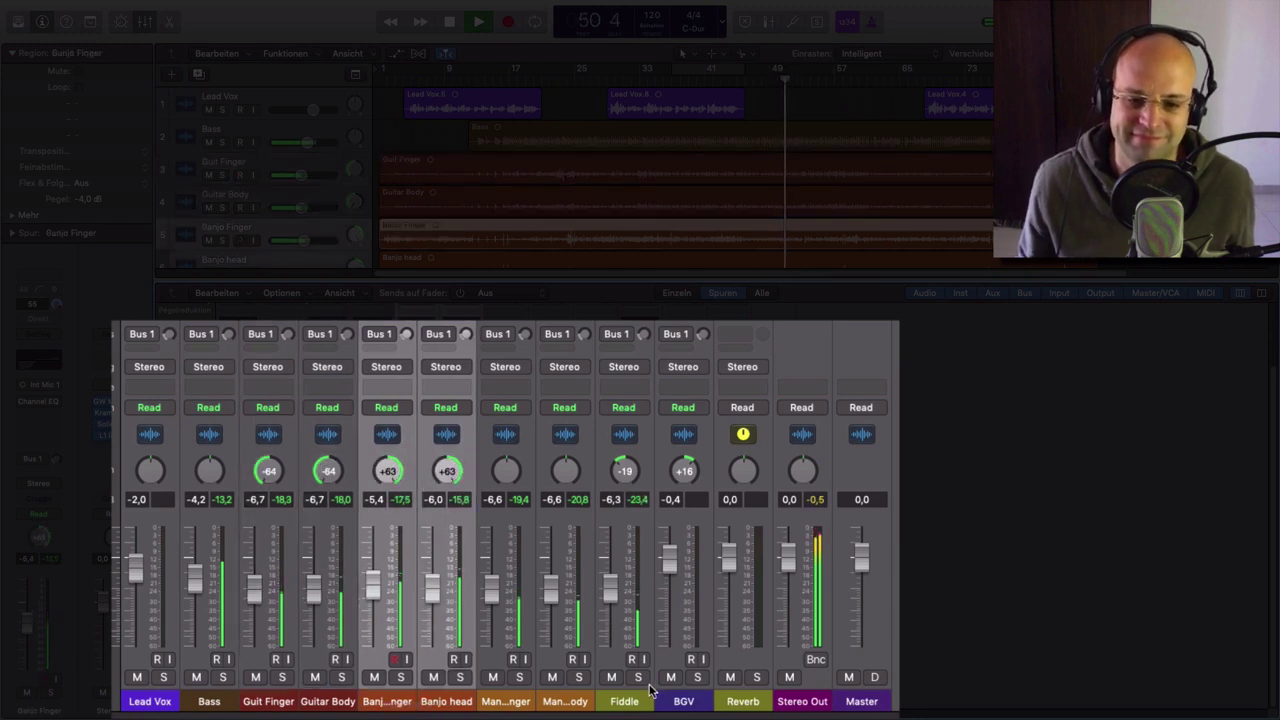
click(619, 612)
click(430, 485)
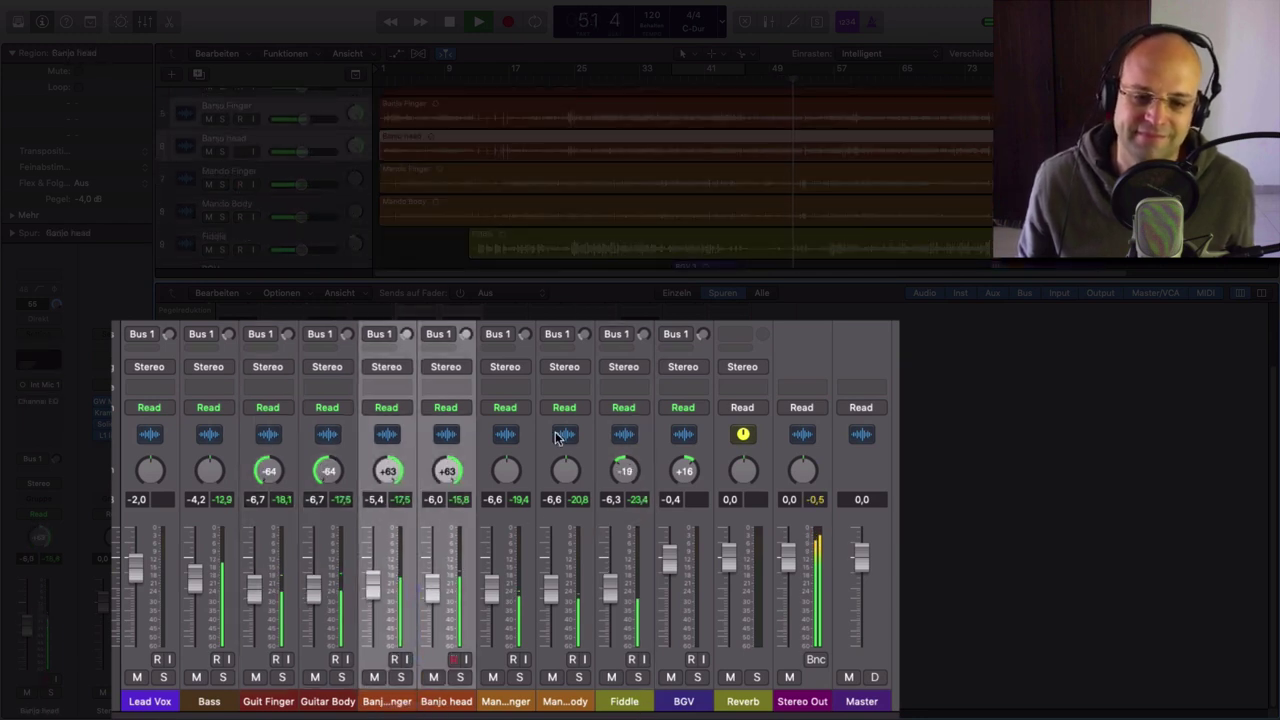
click(605, 487)
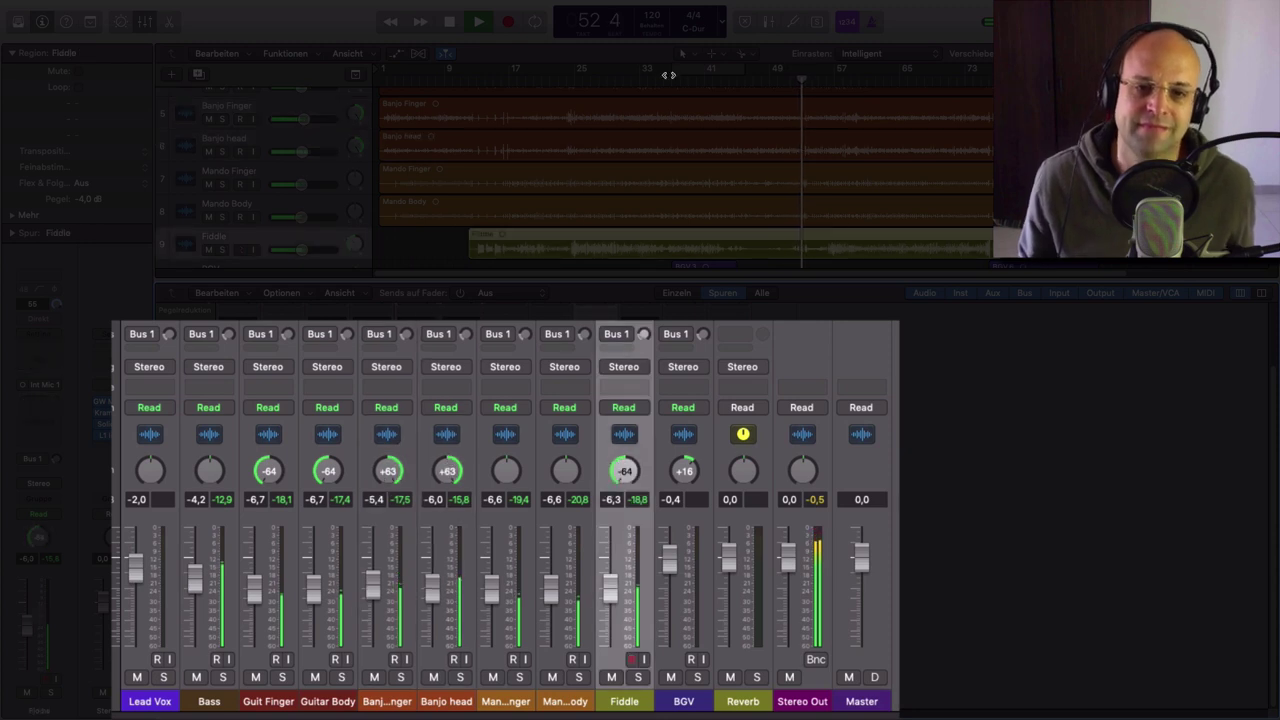
- Play the mix from about bar 31 to hear the wide panning, stopping at bar 34
scroll(611, 89, up, 5)
click(622, 78)
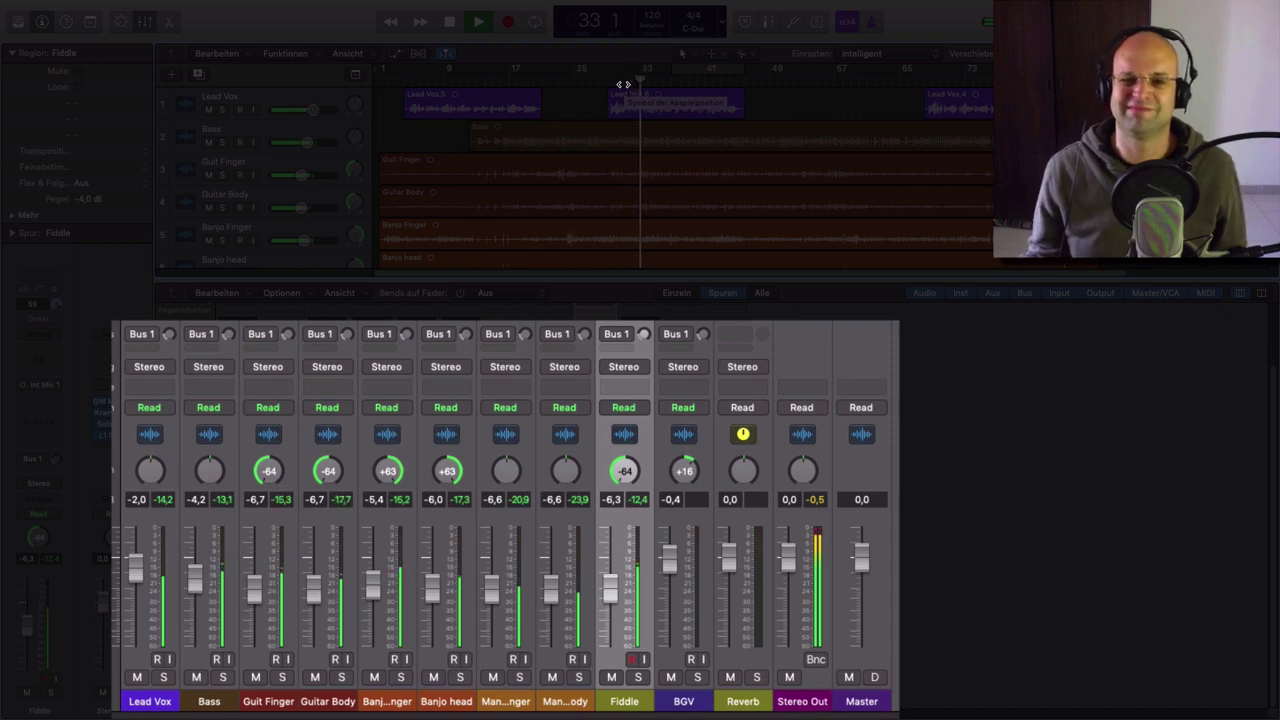
key(space)
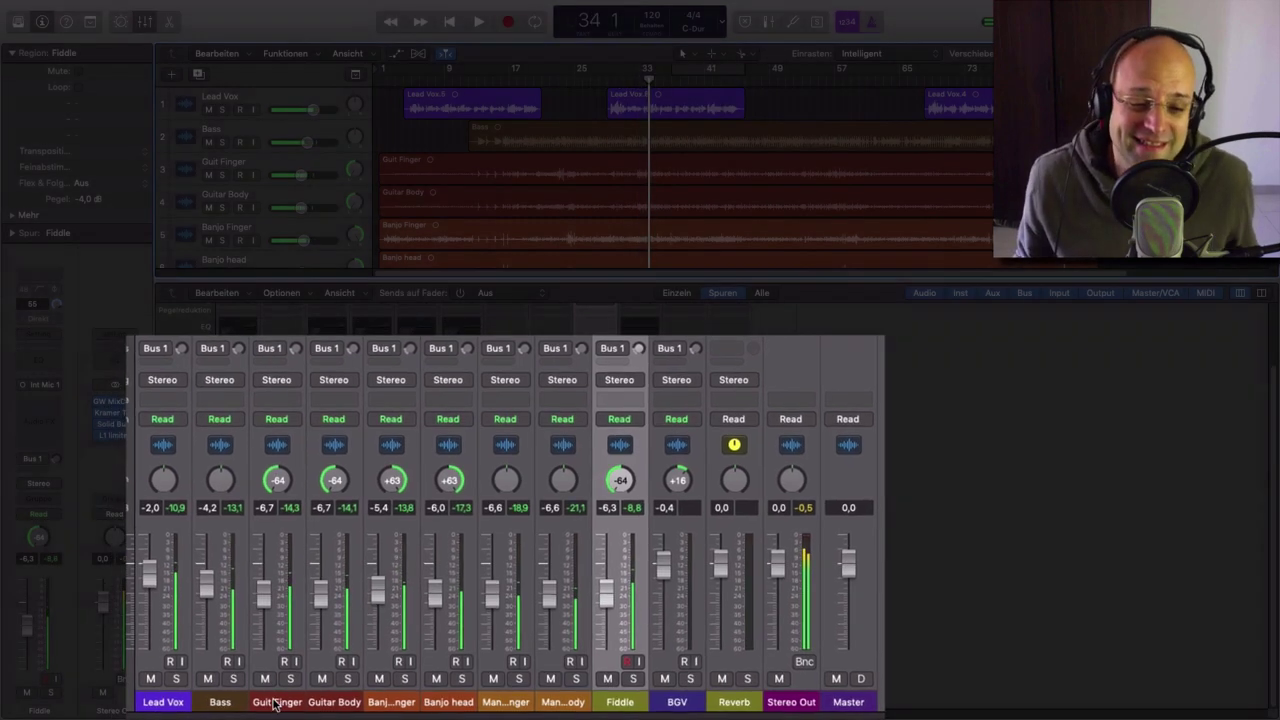
- Select the Guit Finger and Guitar Body channels and set their pan to -40
click(276, 702)
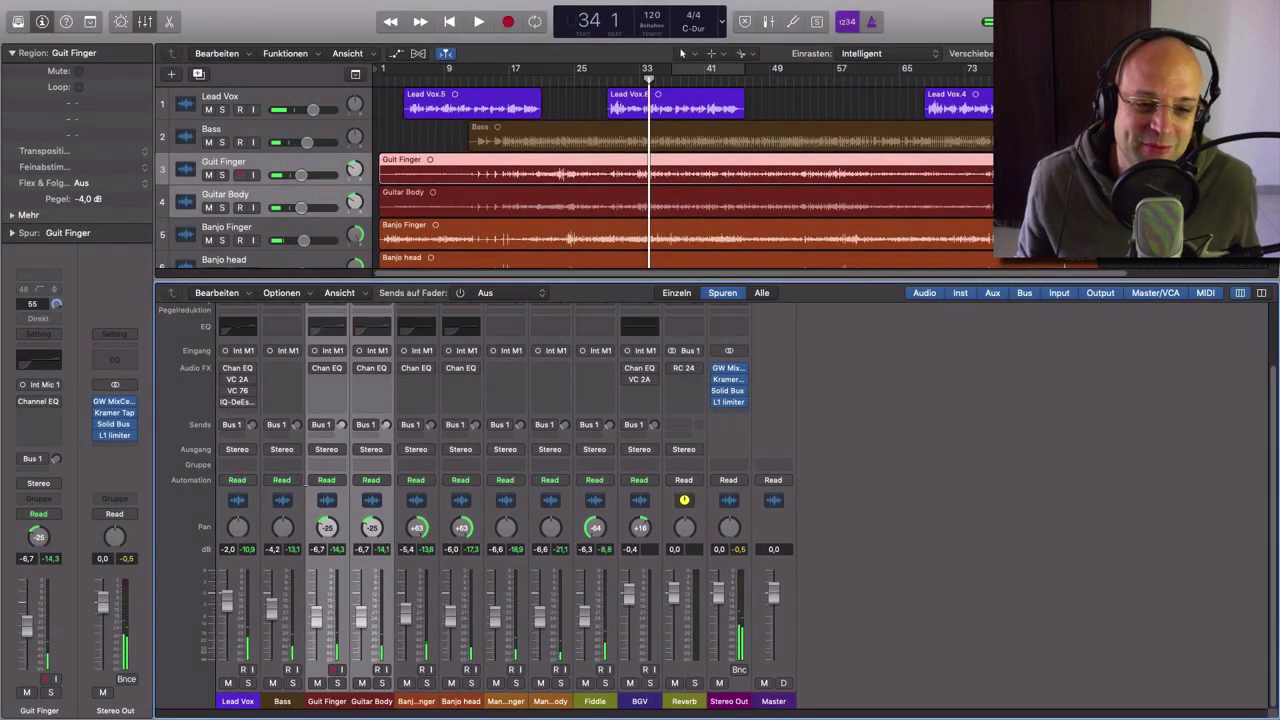
drag(305, 484, 301, 507)
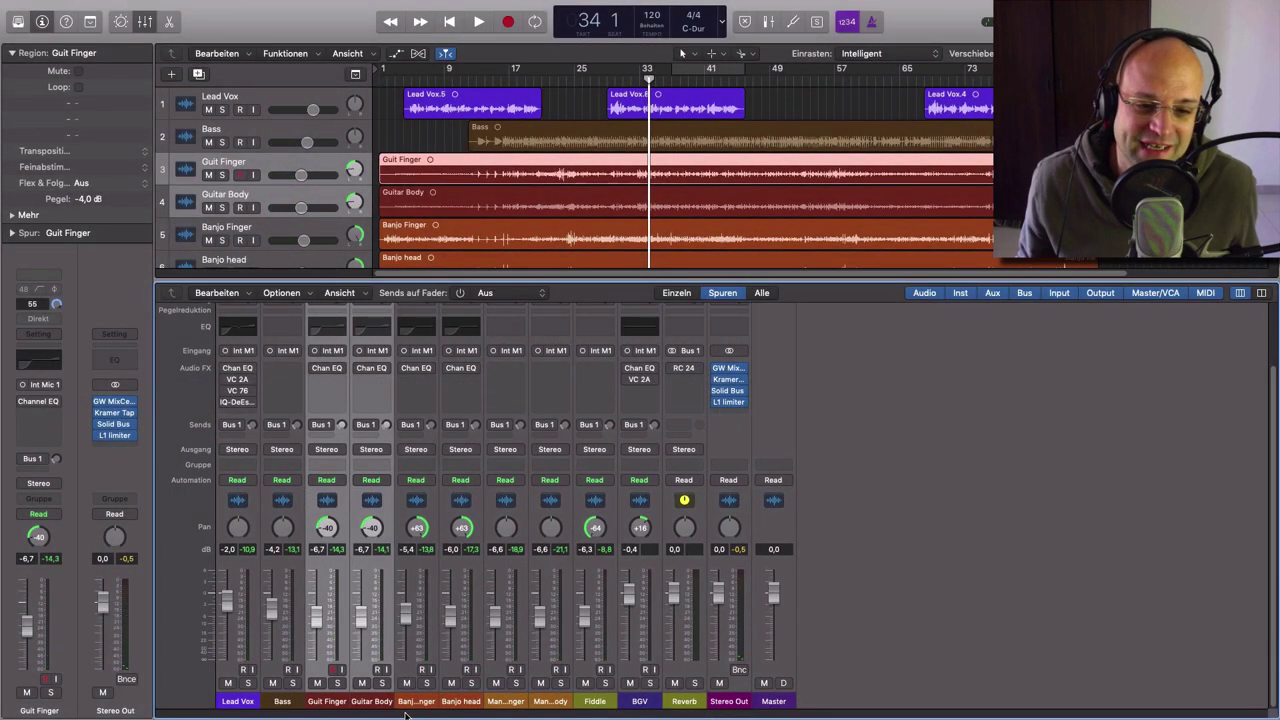
- Pan the Banjo Finger and Banjo head channels to +42 and the Fiddle channel to -16
drag(416, 703, 465, 701)
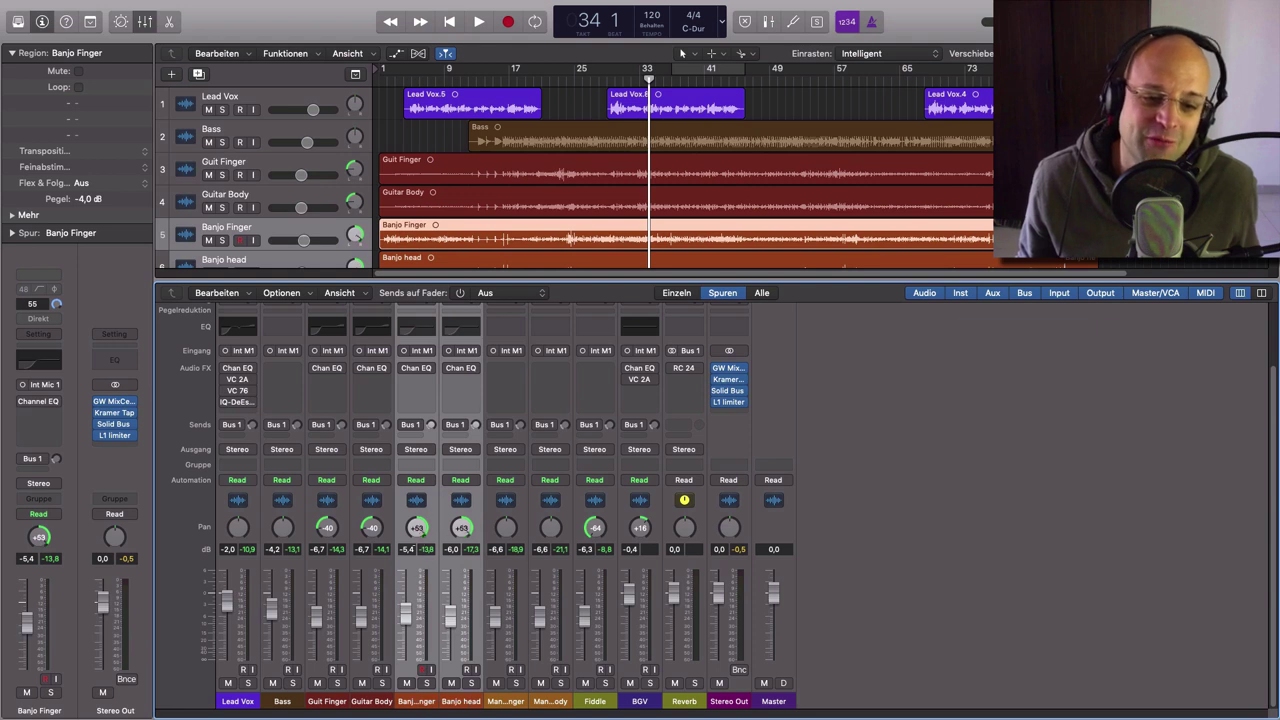
drag(416, 527, 416, 536)
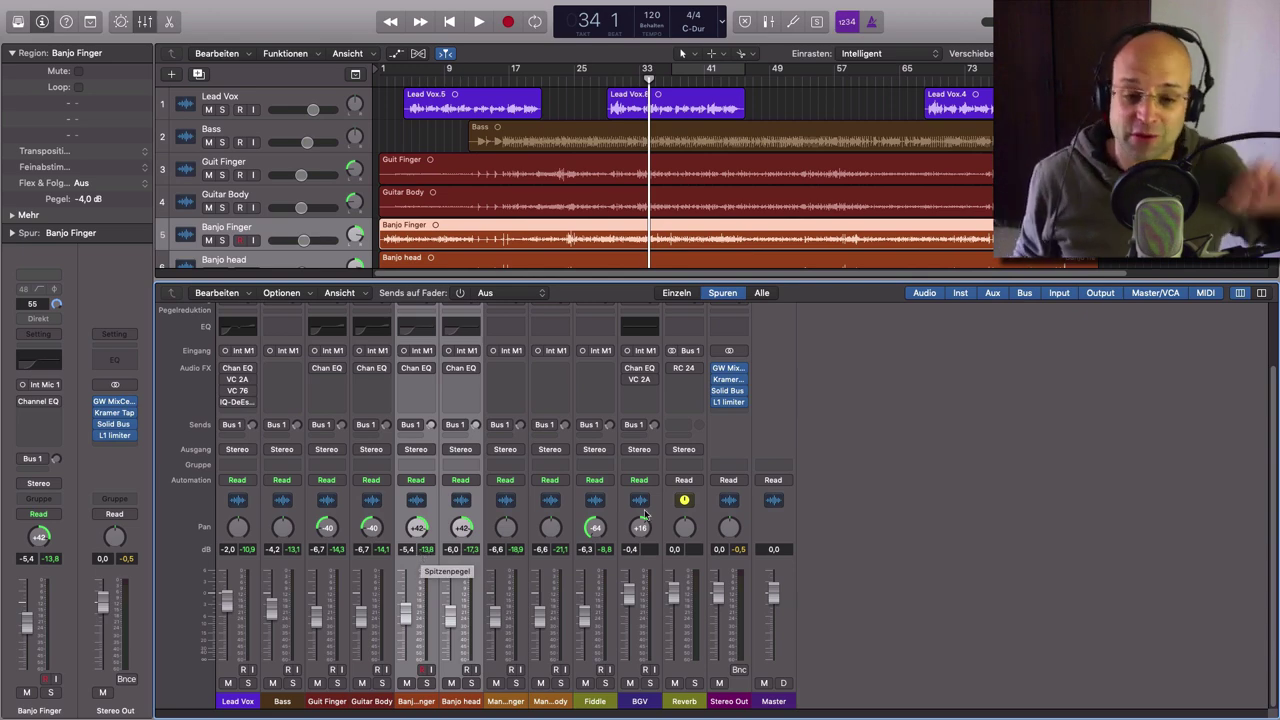
click(595, 704)
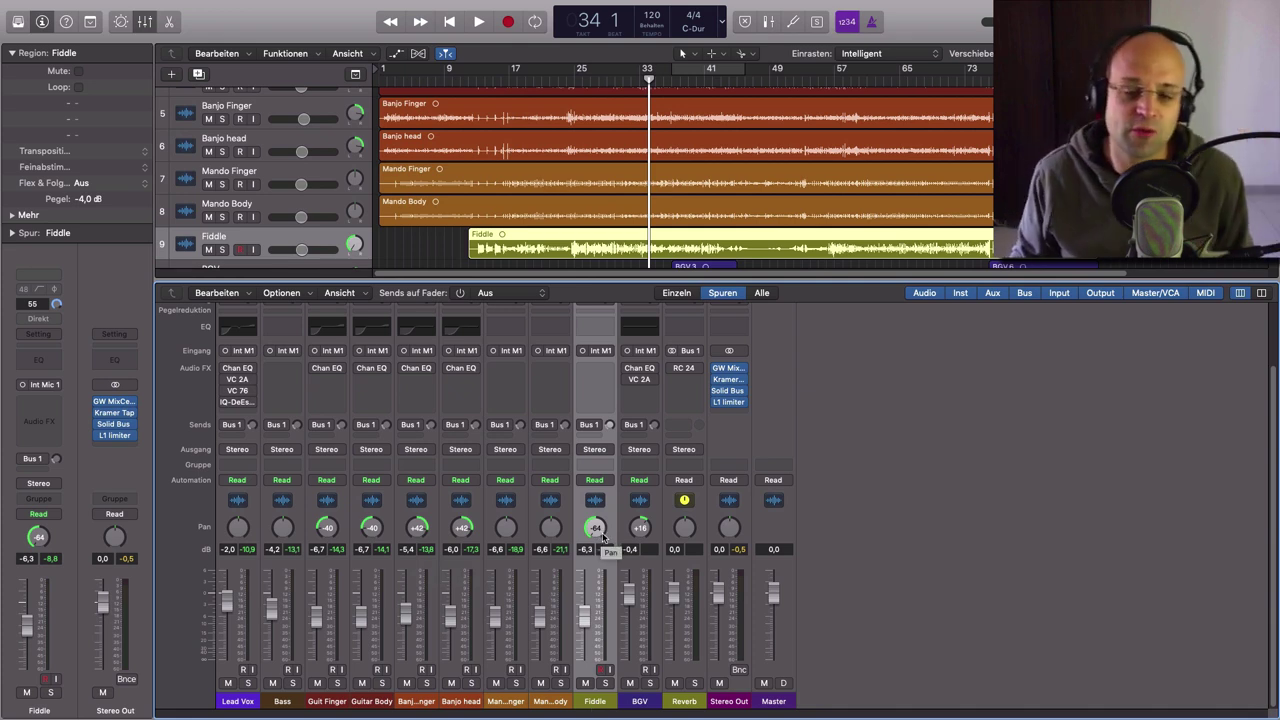
drag(597, 580, 563, 483)
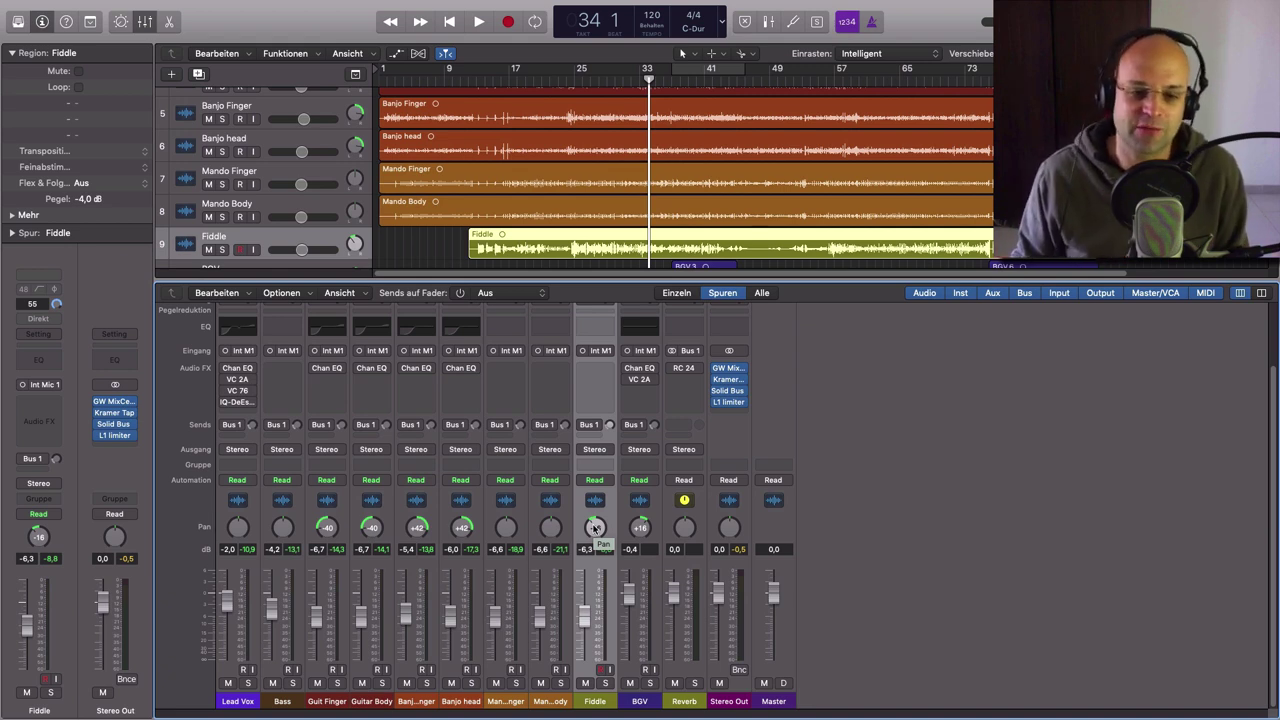
drag(594, 528, 592, 541)
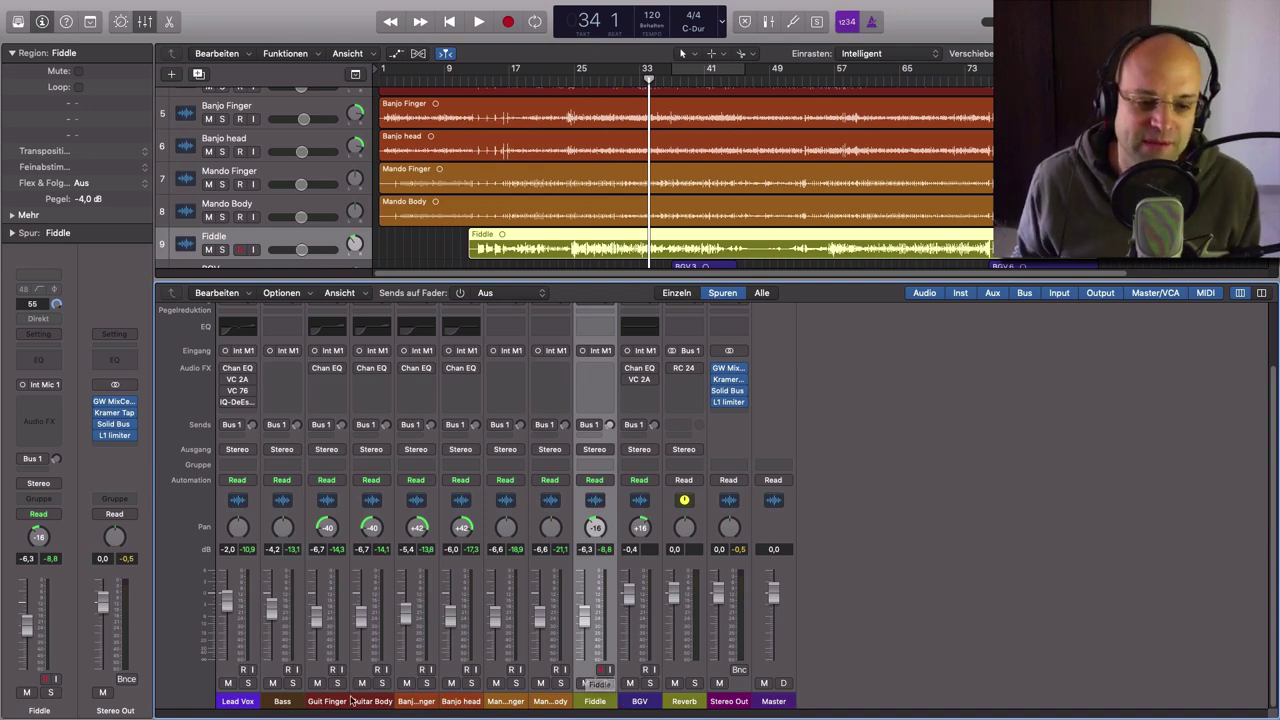
- Play from bar 48 and compare the Channel EQs on the two guitar and two banjo channels on and off, leaving them on
drag(320, 705, 476, 705)
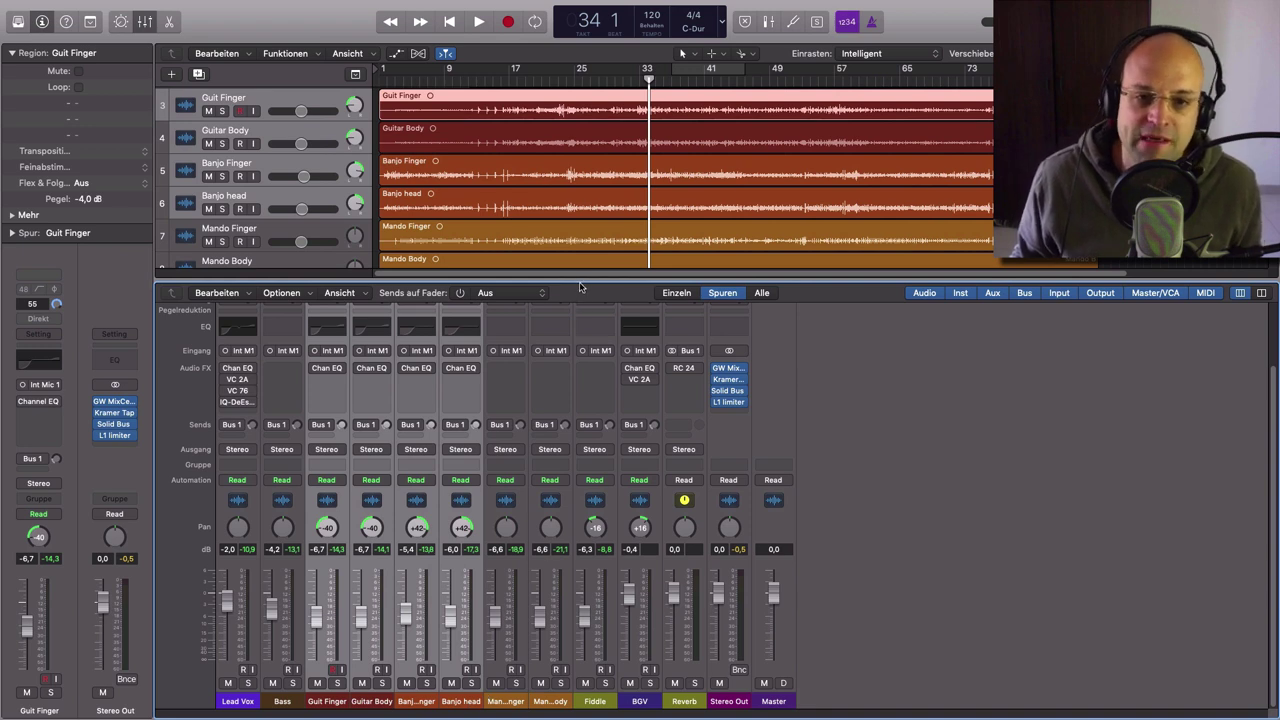
drag(580, 290, 580, 266)
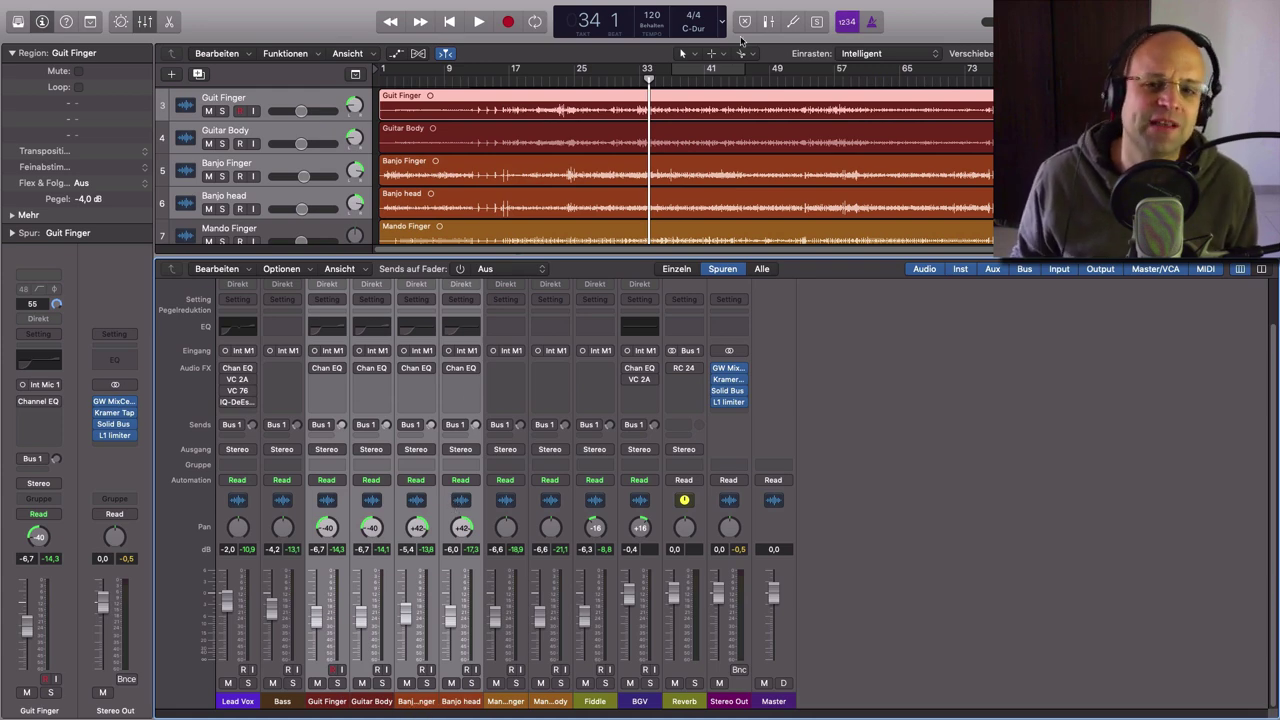
scroll(760, 95, up, 2)
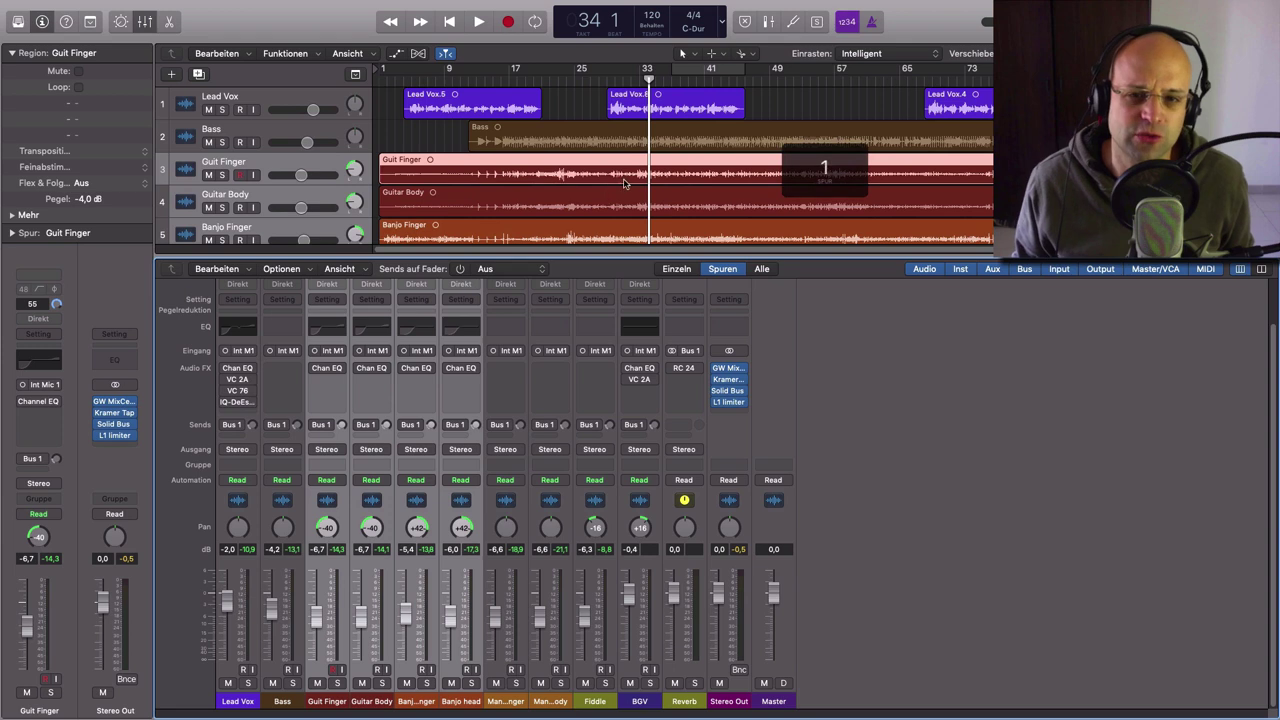
click(746, 81)
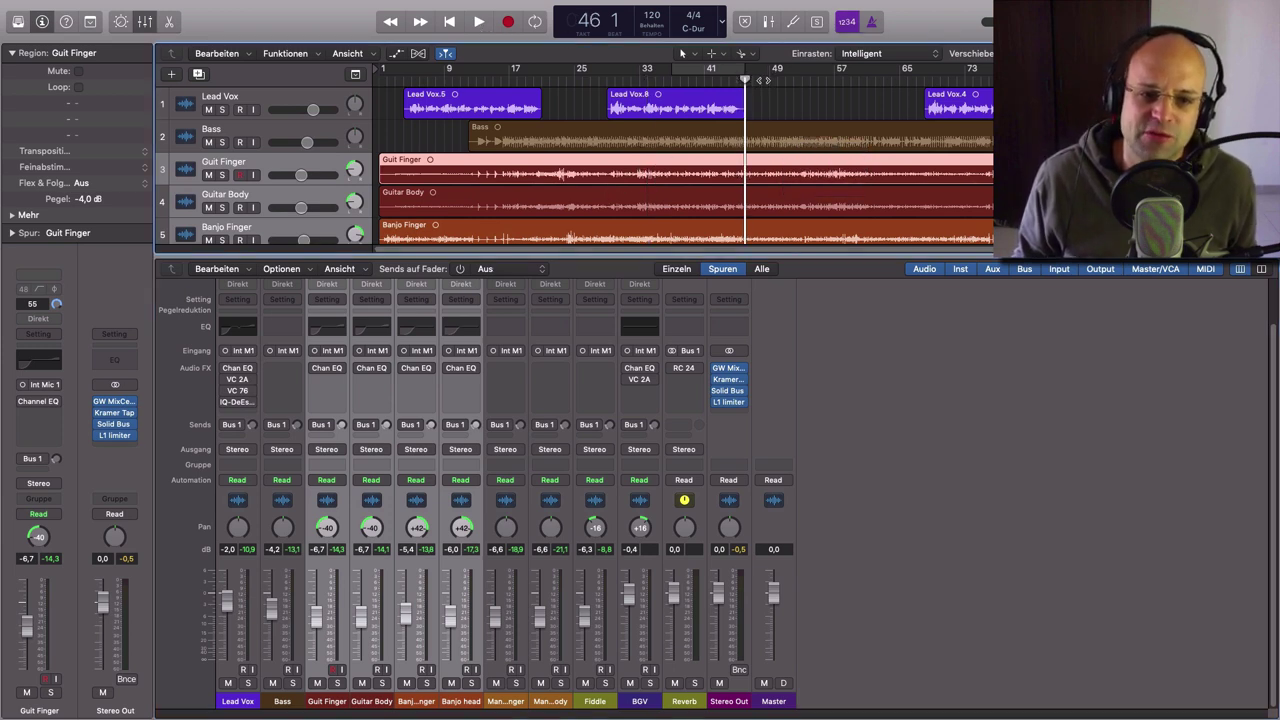
click(478, 21)
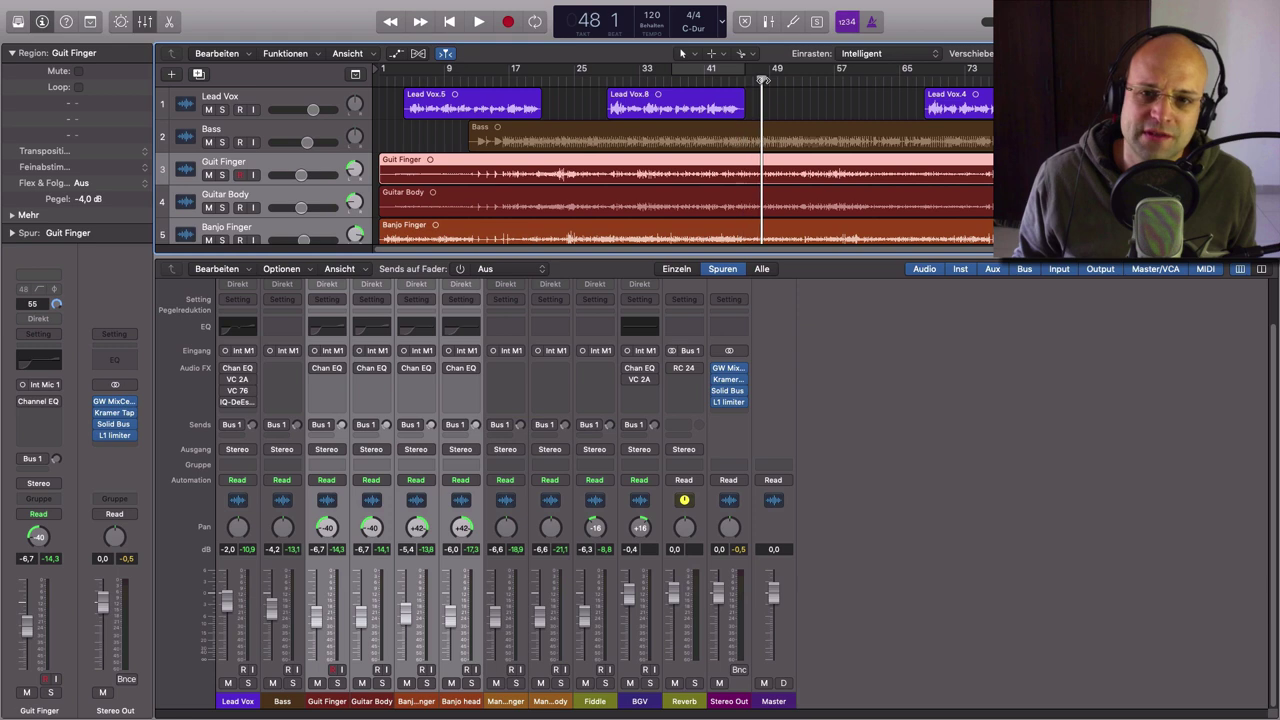
click(316, 369)
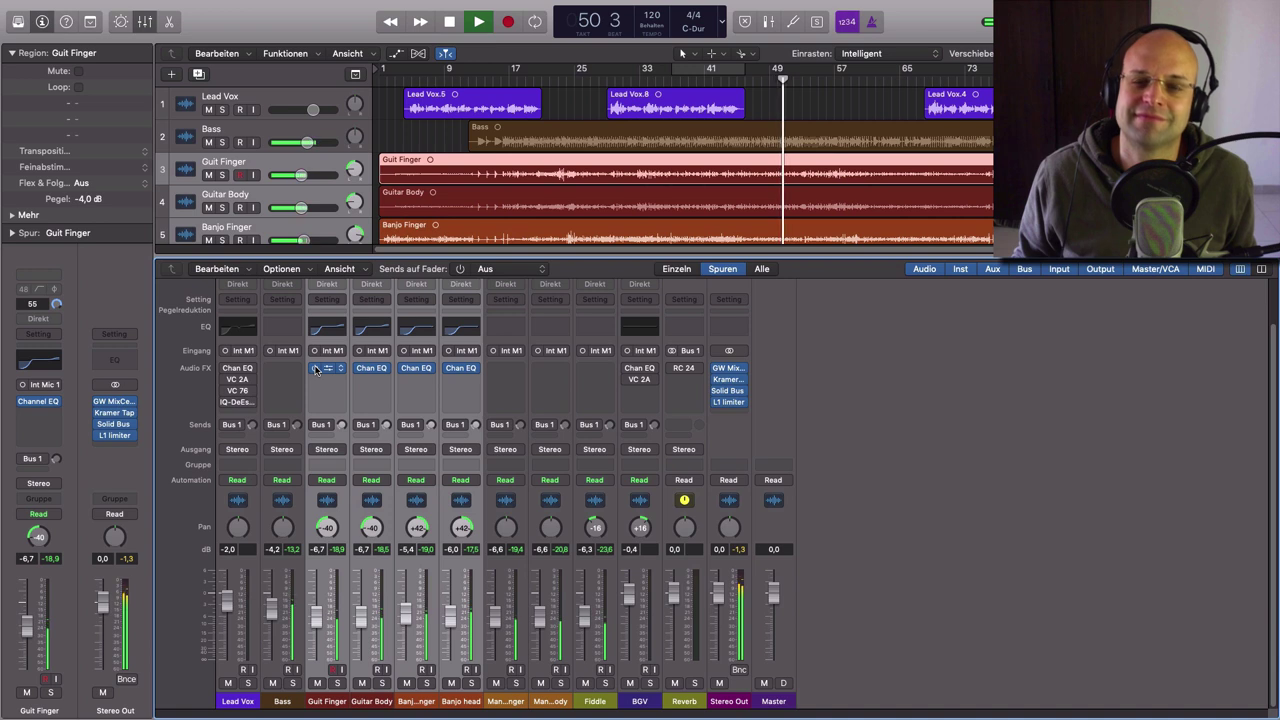
click(316, 369)
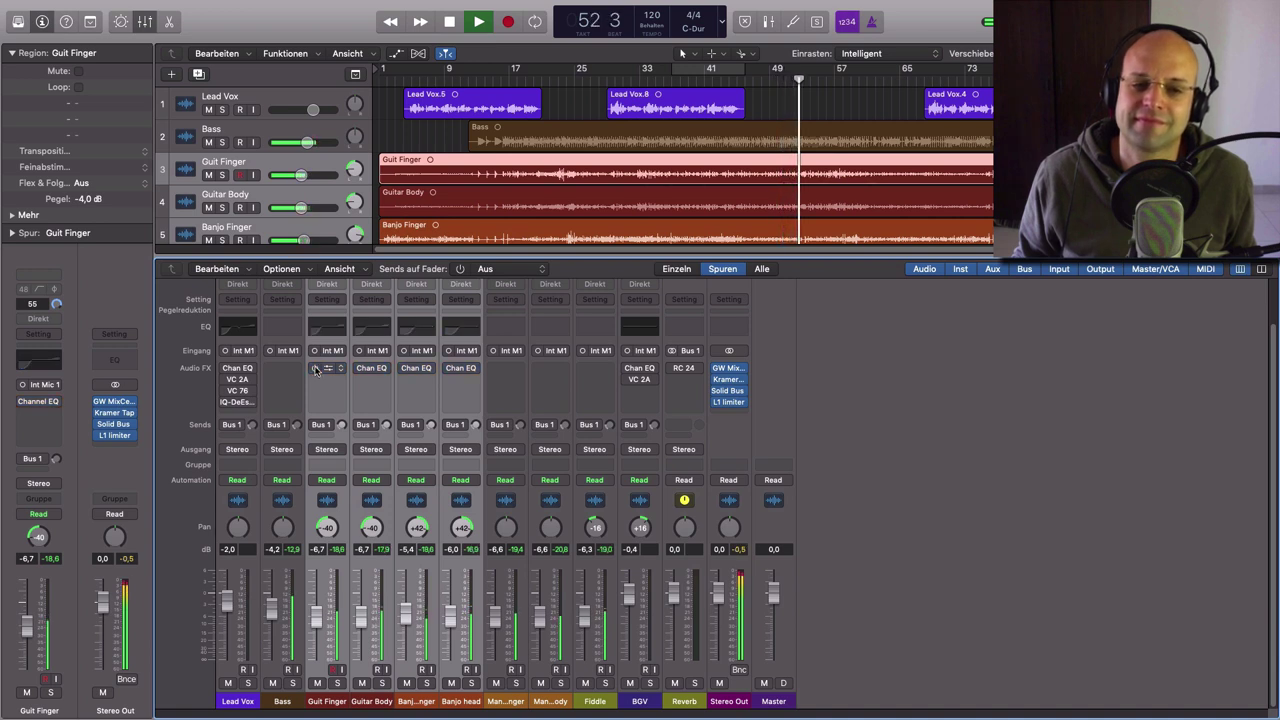
click(316, 369)
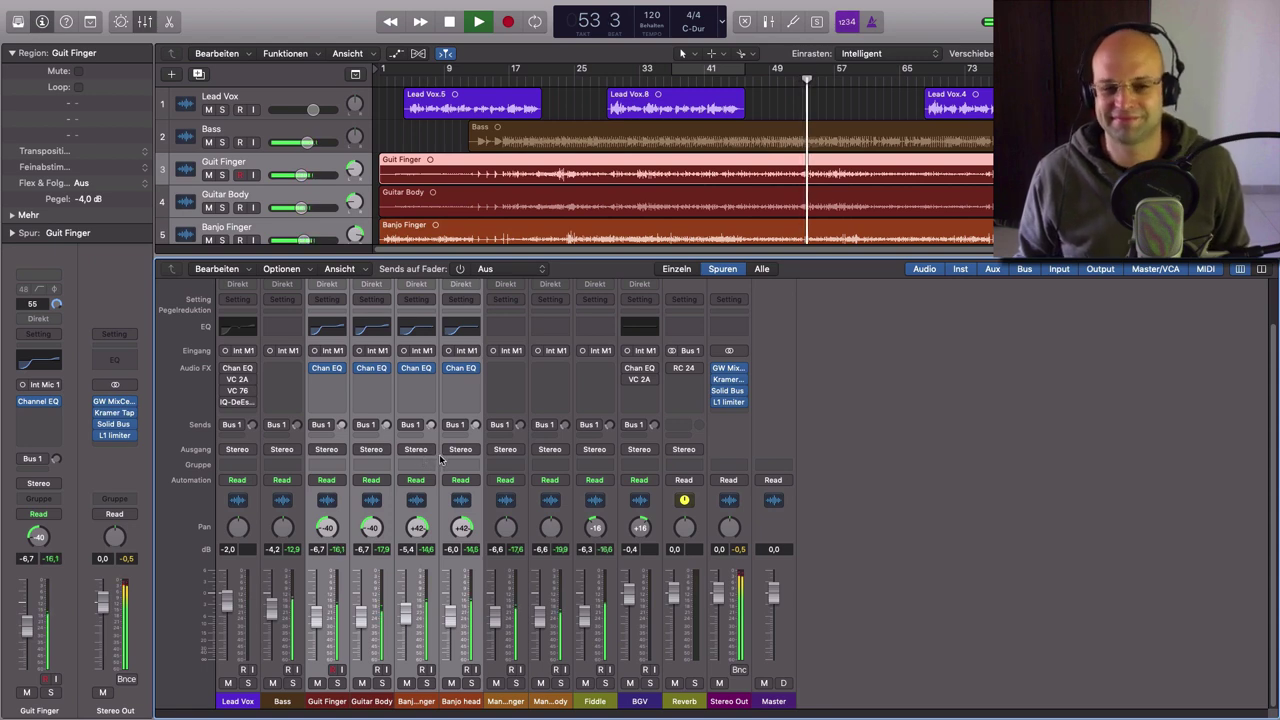
key(space)
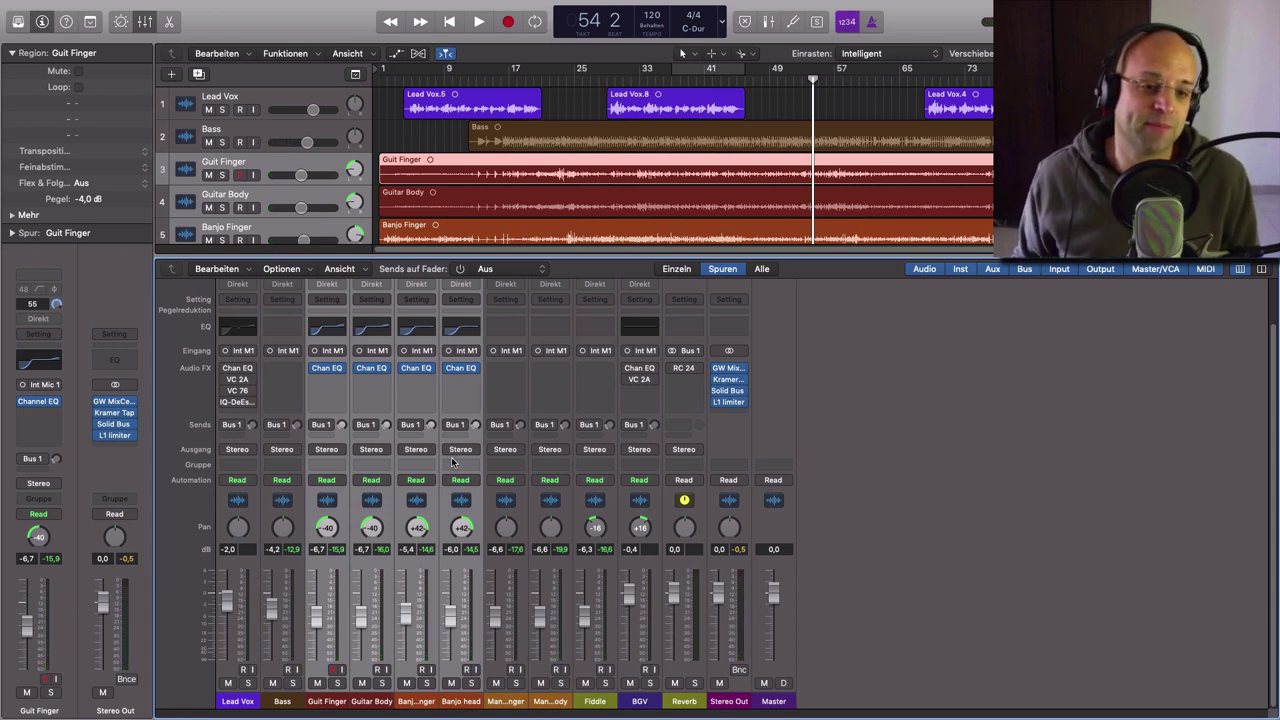
- Open the Channel EQ on the Lead Vox channel, switch it on and close its window
click(238, 701)
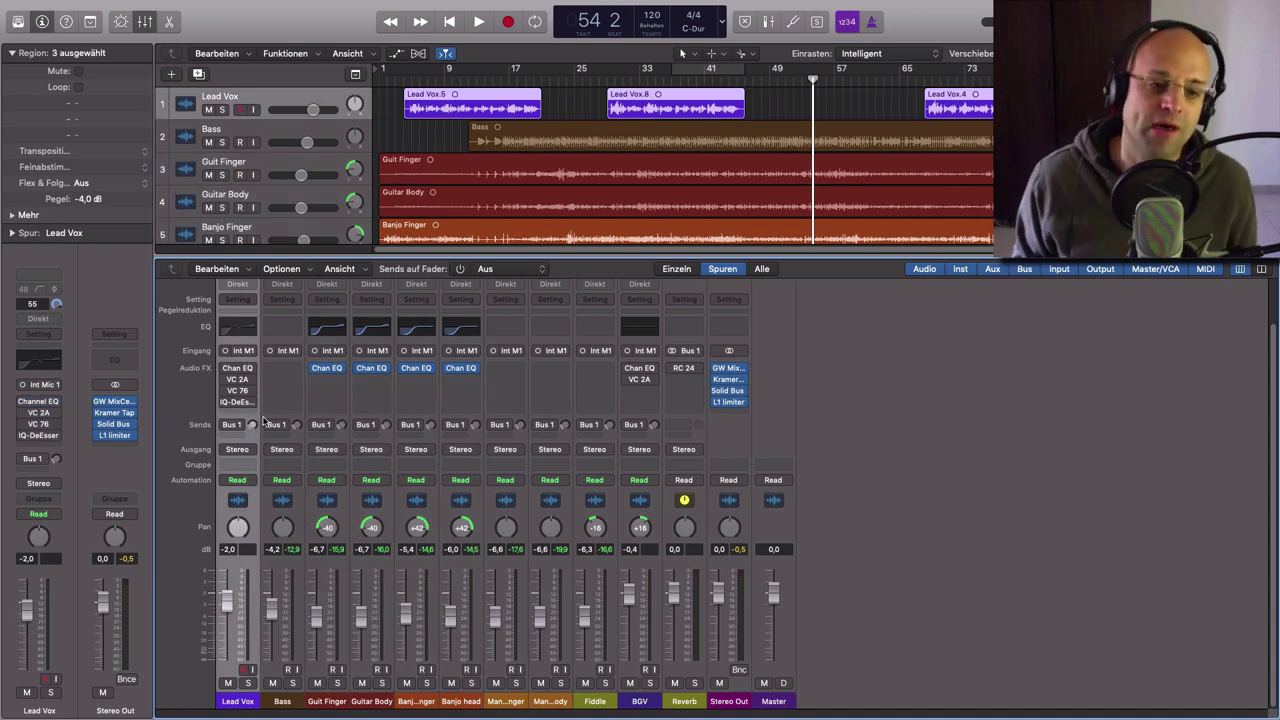
click(238, 369)
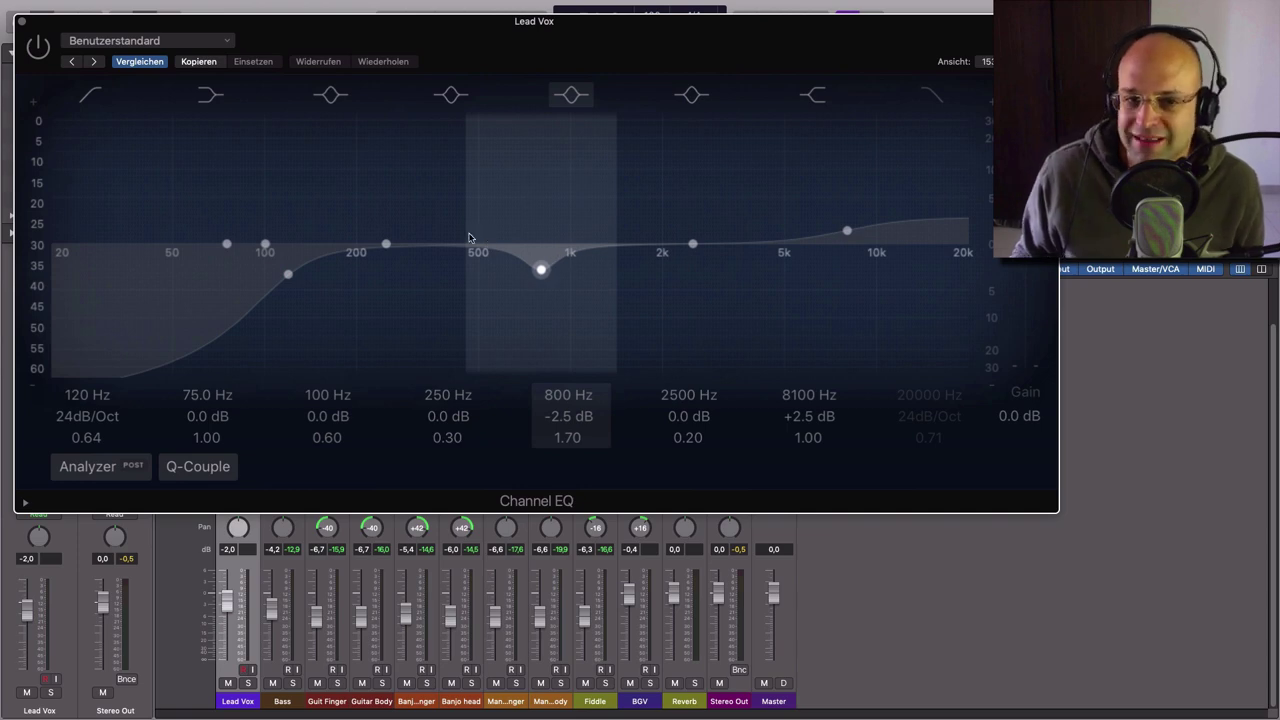
click(38, 46)
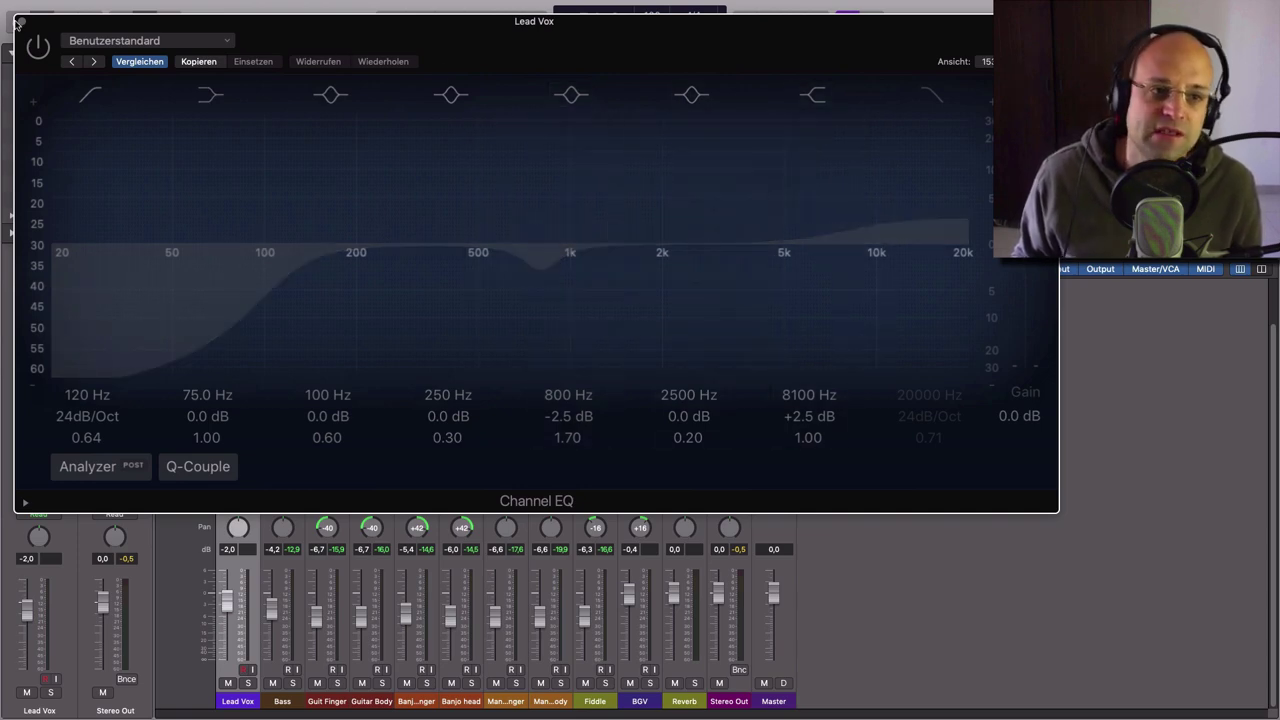
click(38, 46)
click(22, 21)
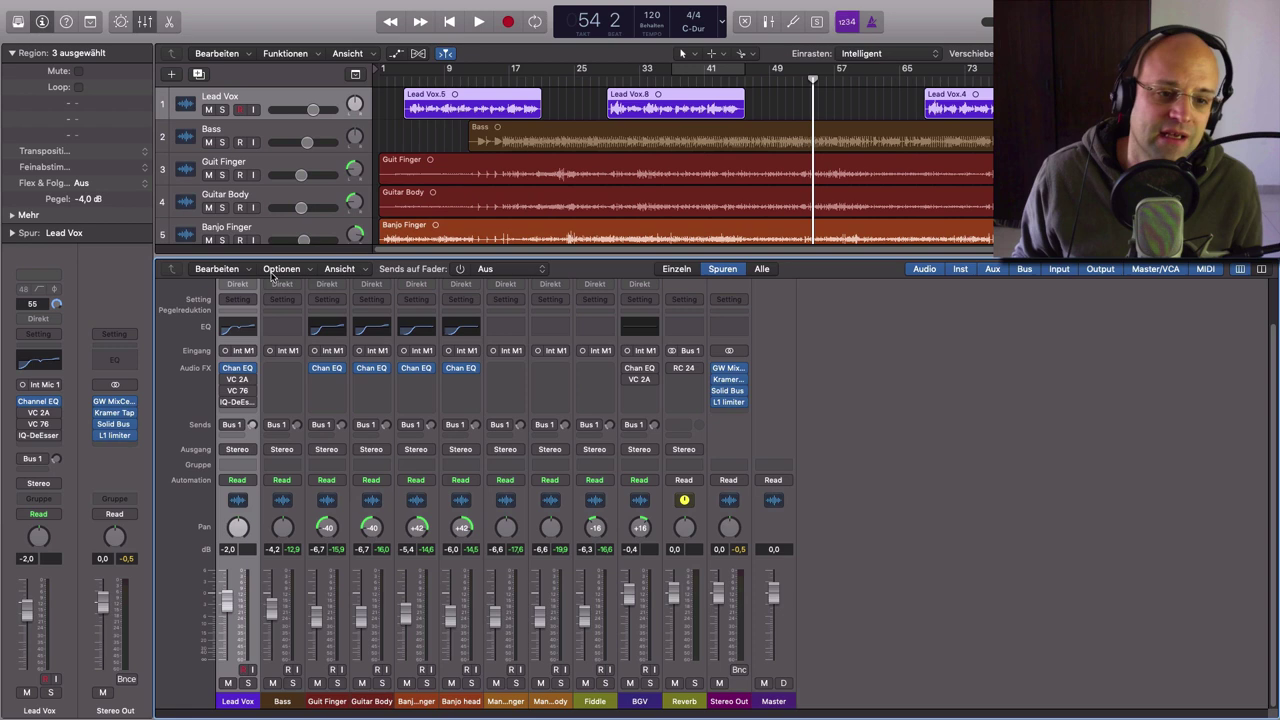
- Enable VC 2A and VC 76 on the Lead Vox channel and place the open VC 2A window beside the channel strips
mouse_move(226, 380)
mouse_down()
mouse_move(227, 392)
mouse_move(238, 380)
mouse_up()
click(226, 392)
click(237, 379)
drag(329, 27, 1129, 358)
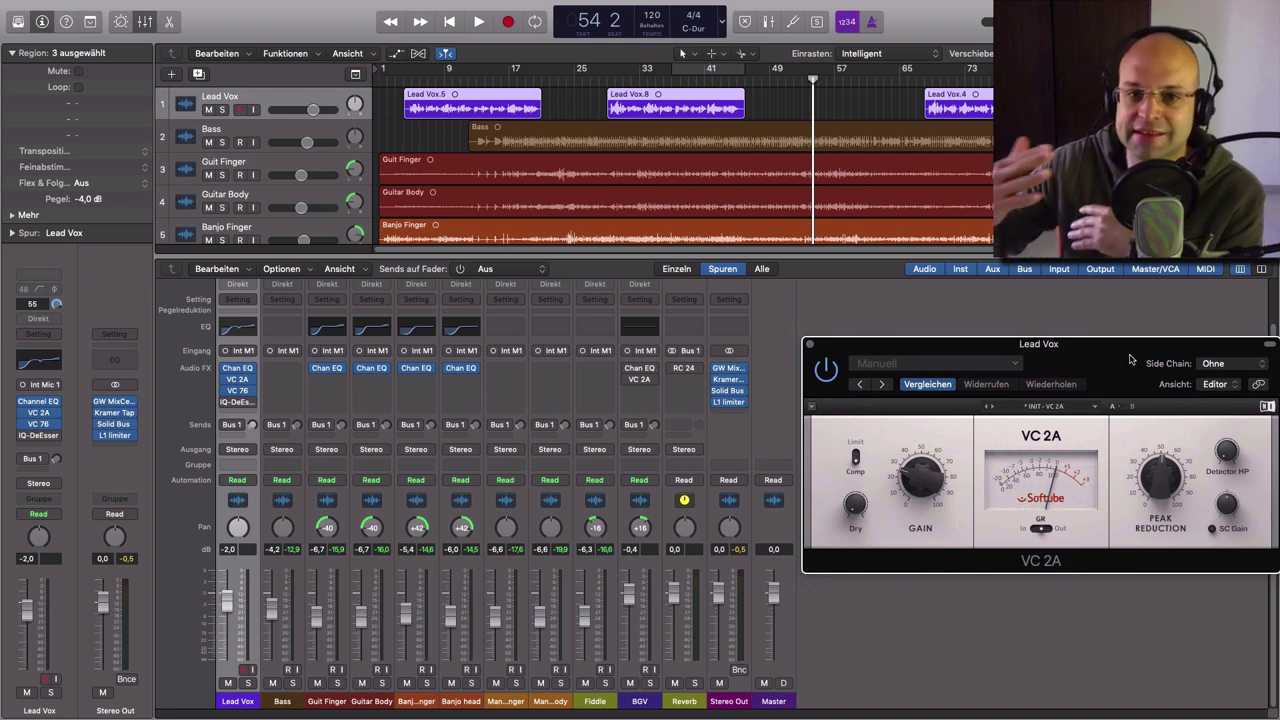
- Open Lead Vox's VC 76 window below the VC 2A window and bypass both compressors
click(237, 390)
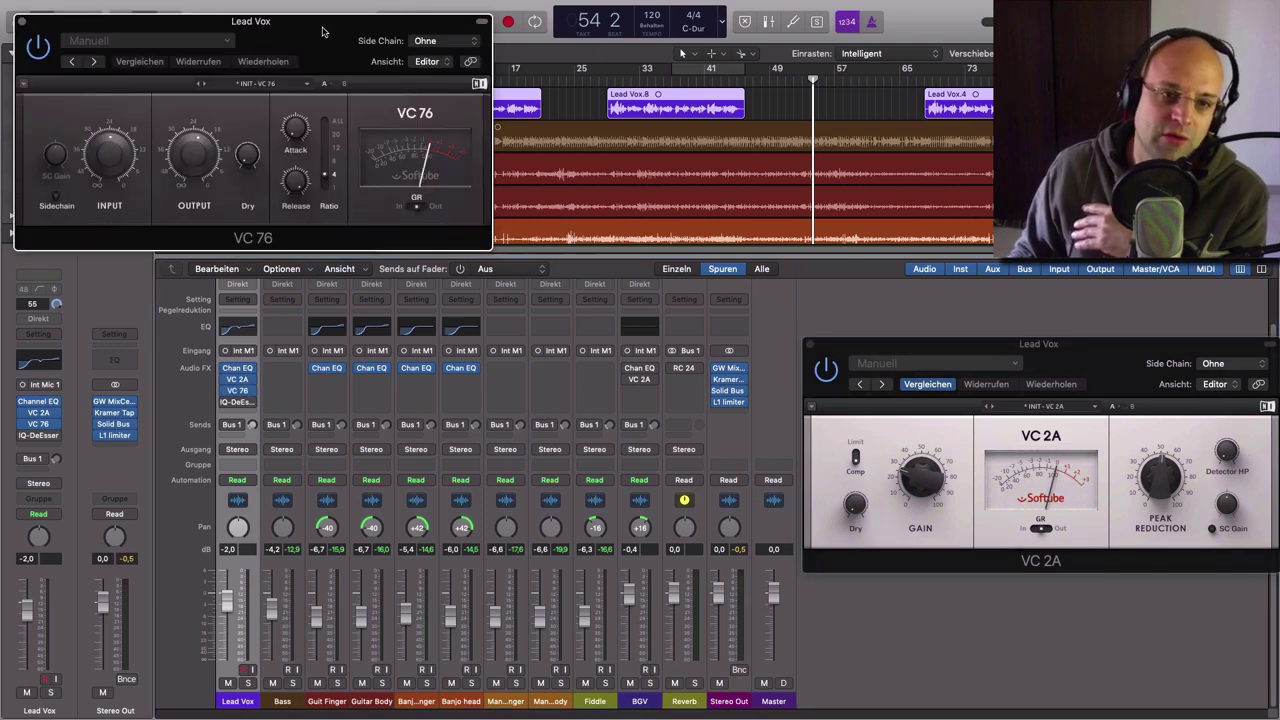
drag(109, 52, 815, 503)
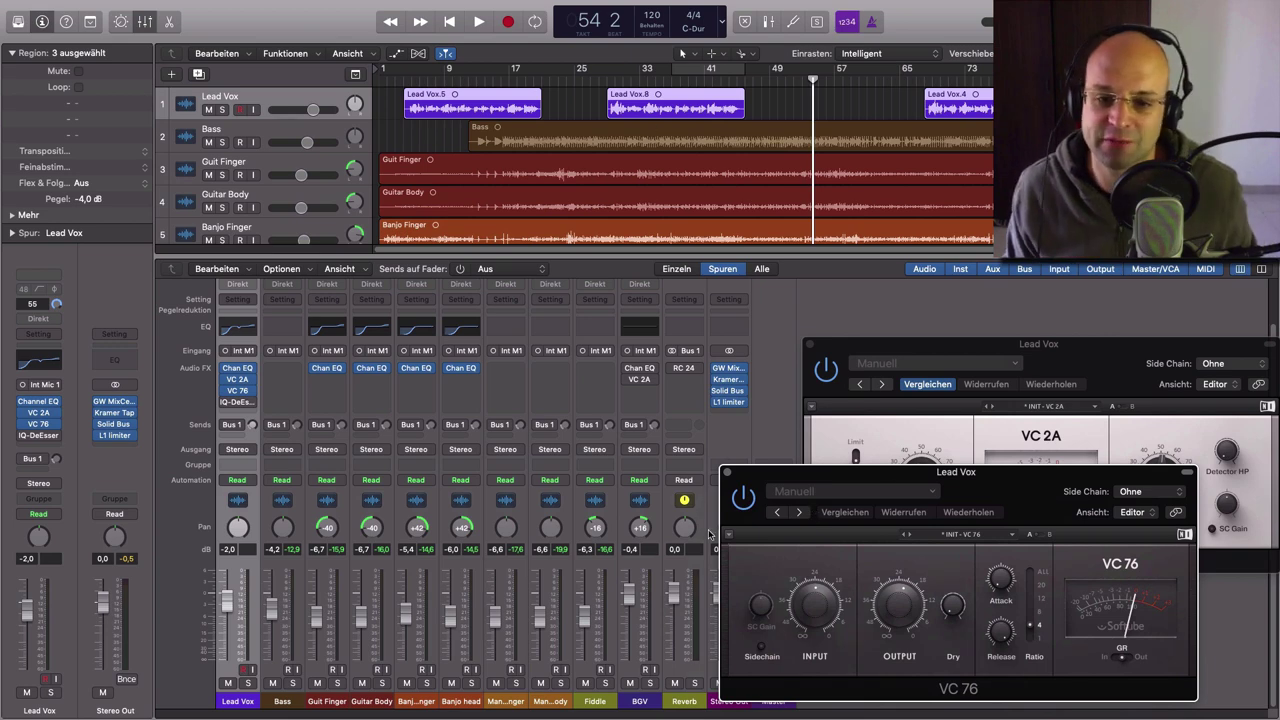
drag(908, 469, 990, 471)
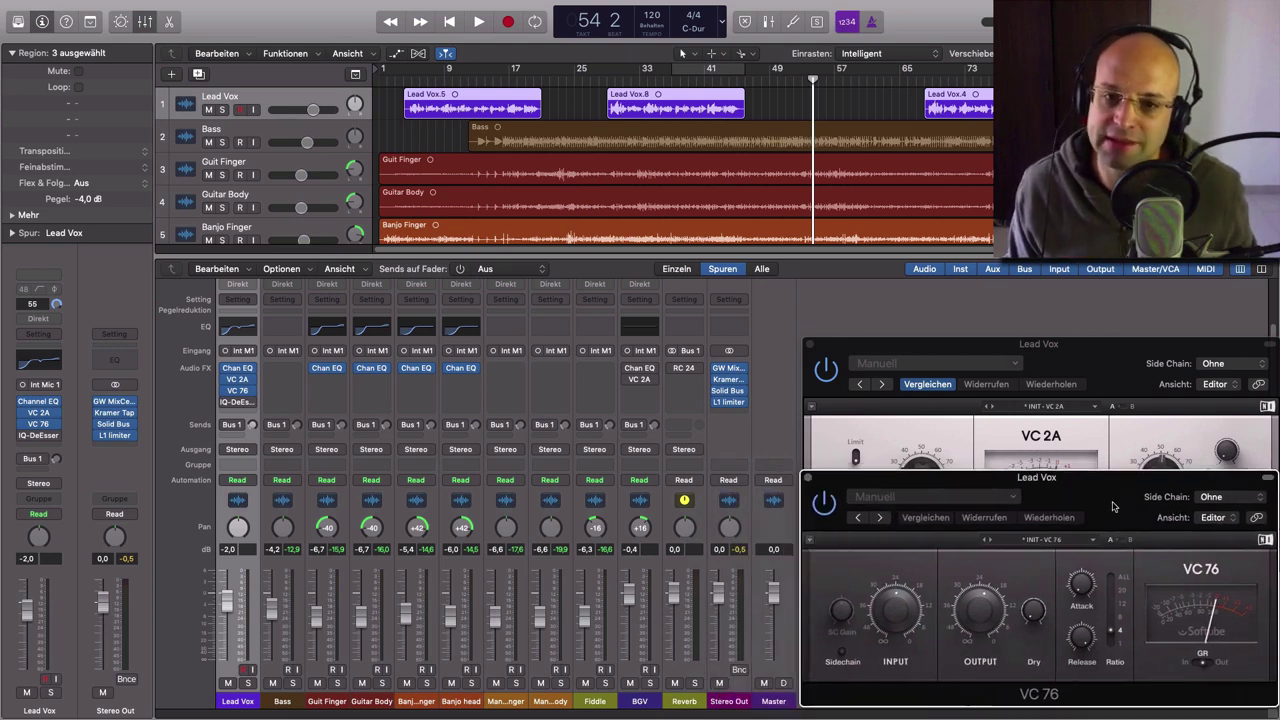
click(812, 471)
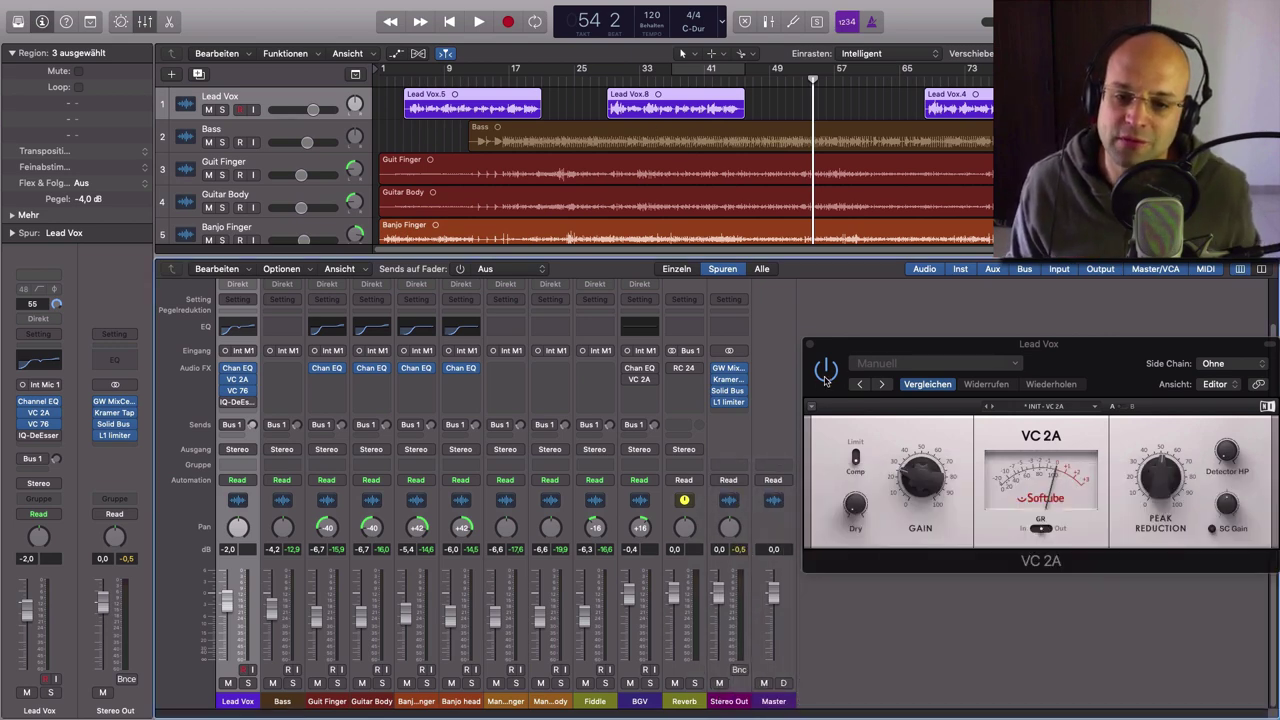
click(238, 391)
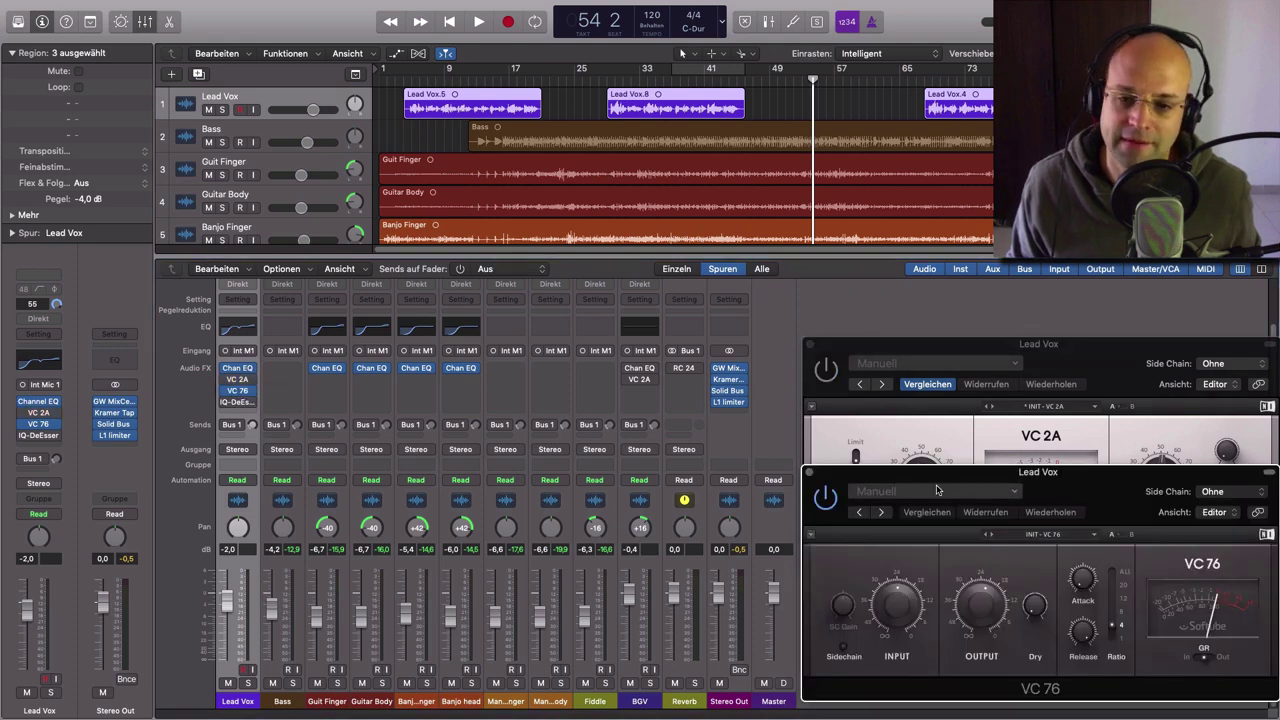
- Play from about bar 31 with both compressor windows stacked, switch on VC 2A and VC 76 in turn, and stop at bar 39
click(631, 80)
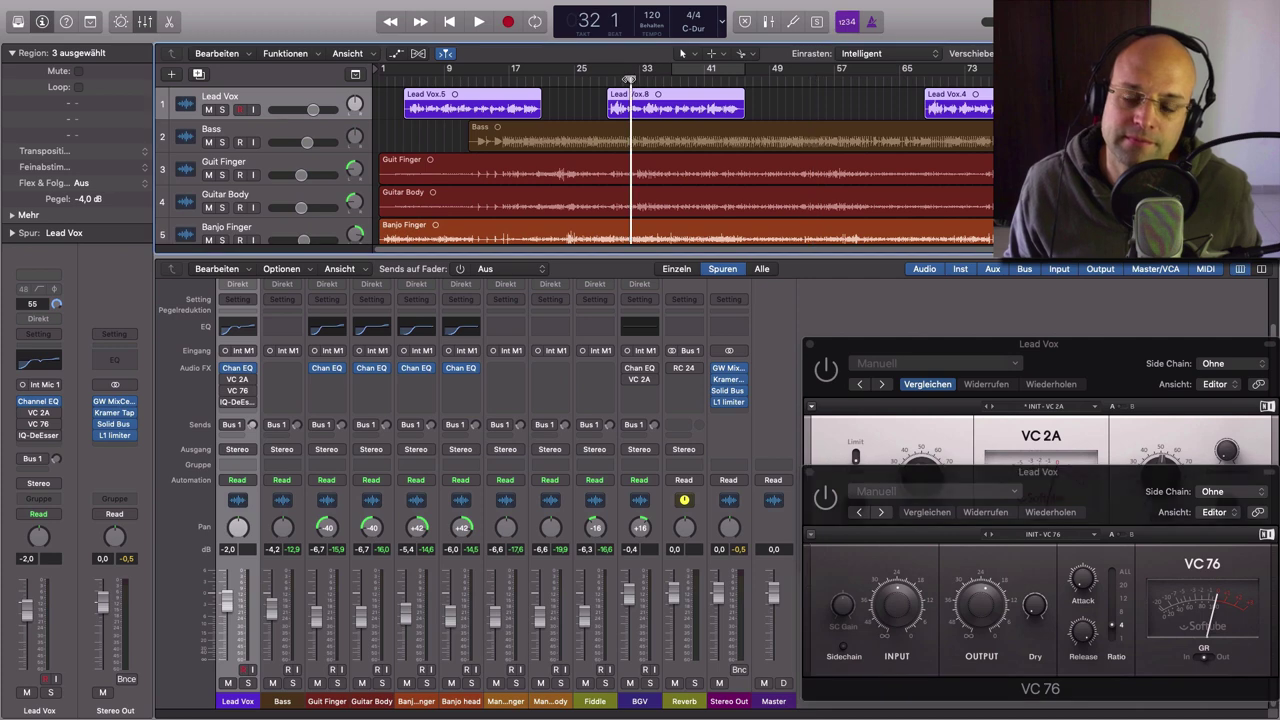
key(space)
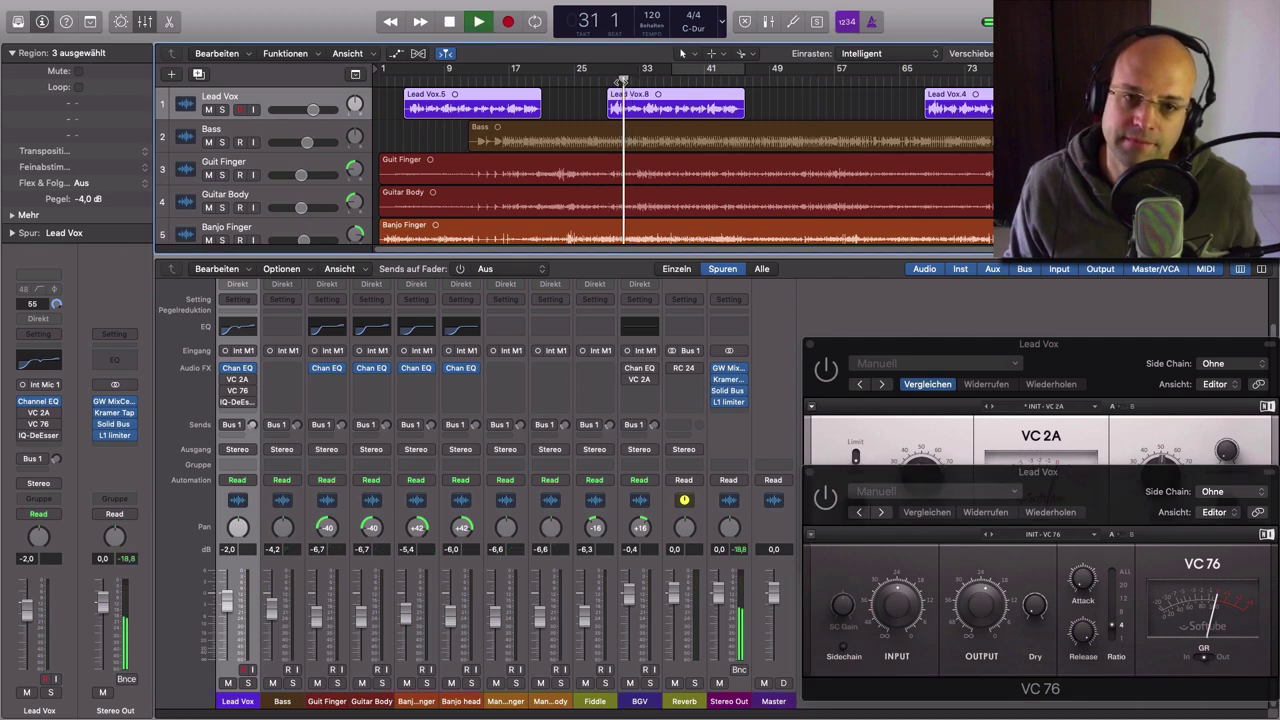
drag(1000, 472, 459, 423)
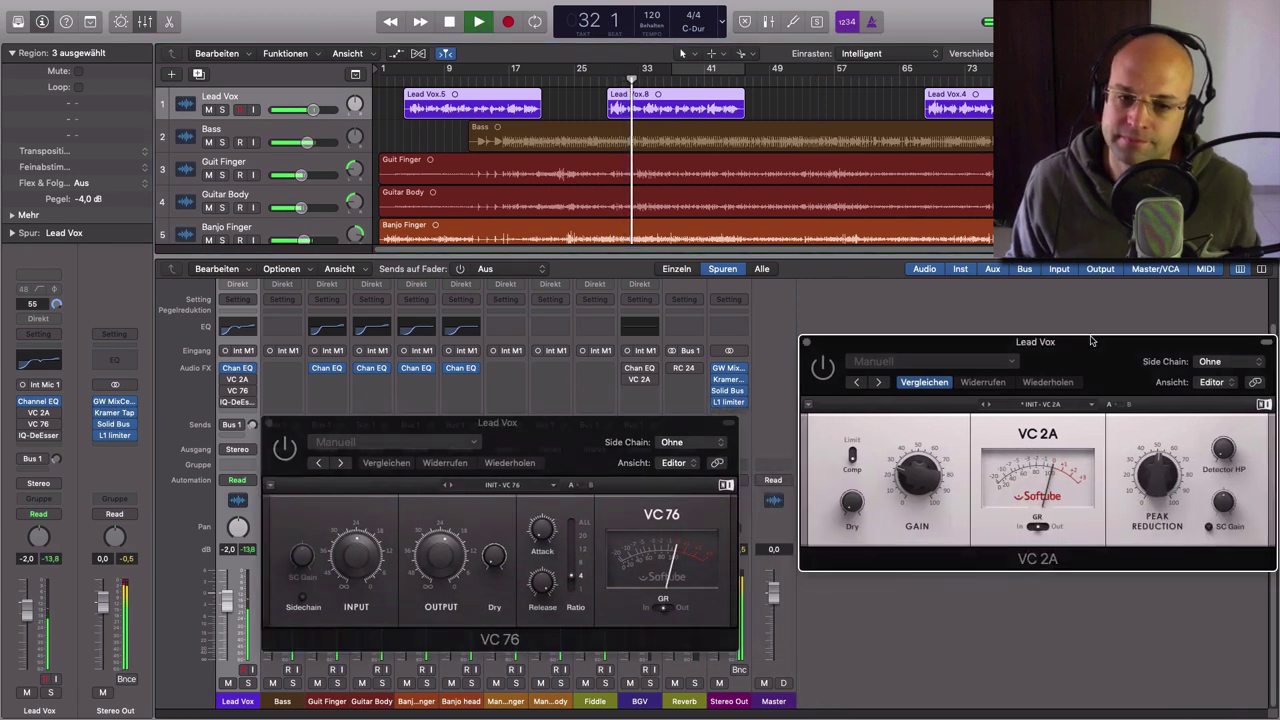
drag(950, 393, 407, 231)
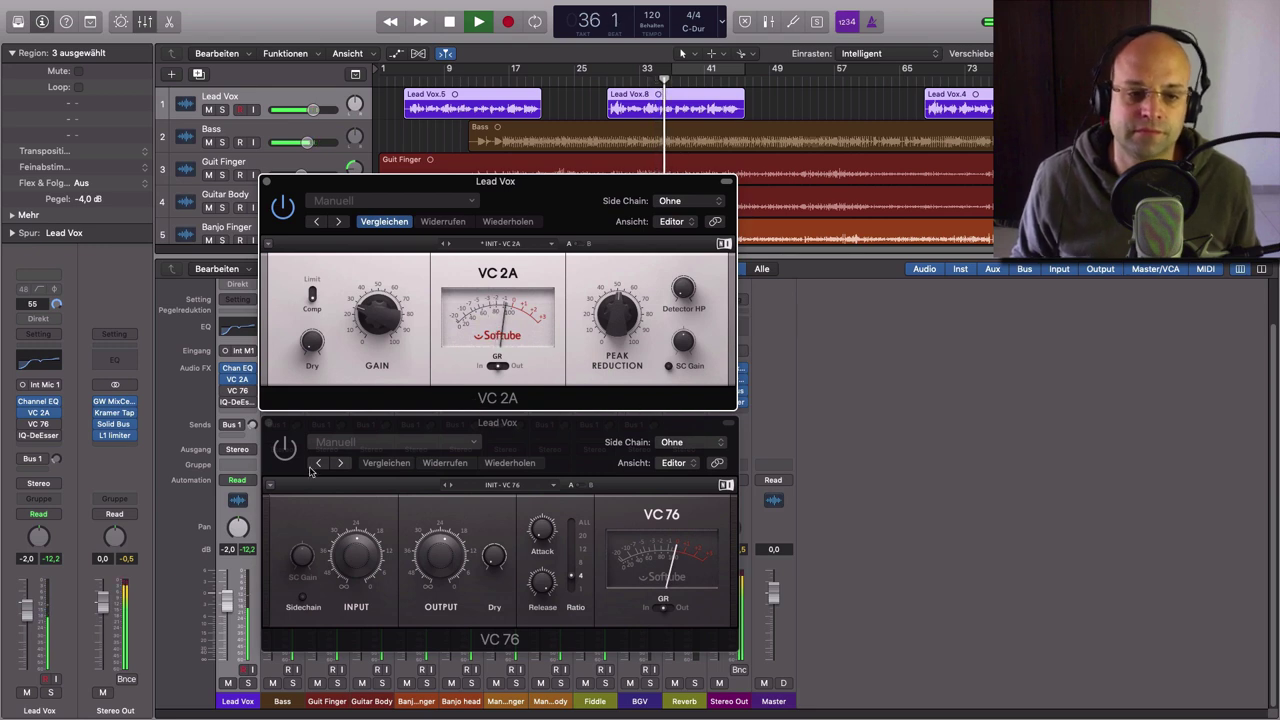
click(285, 449)
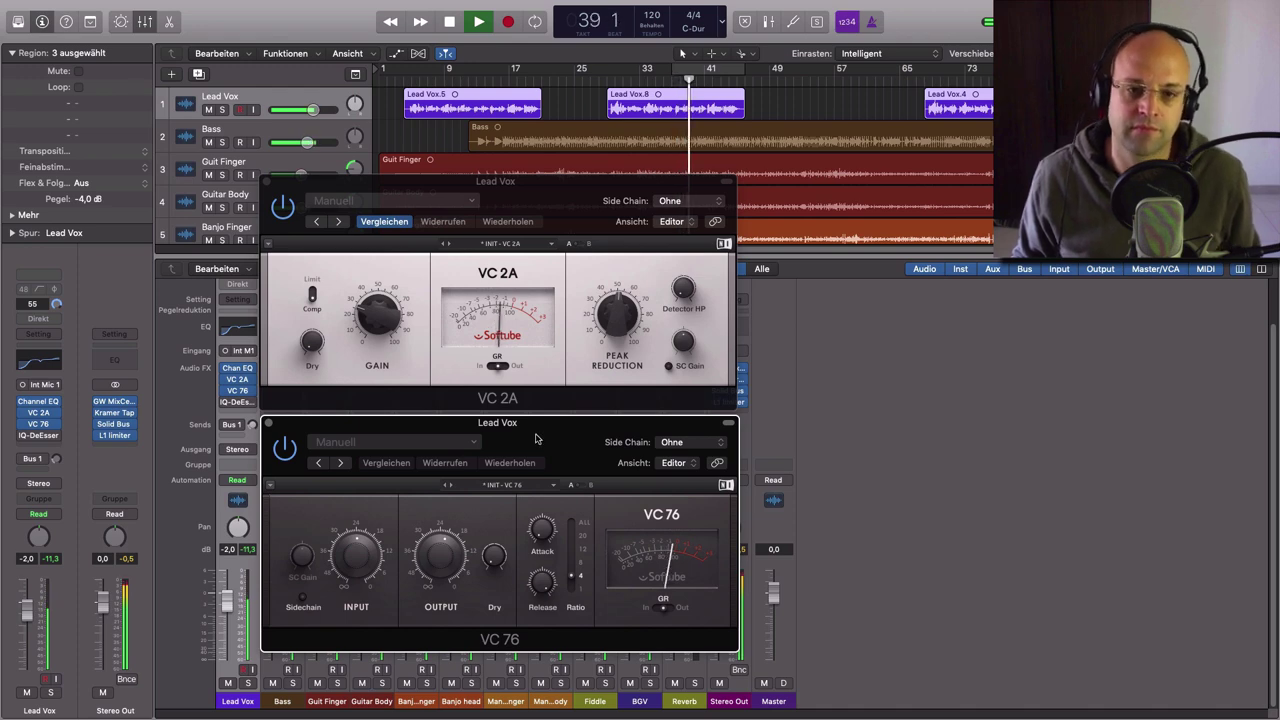
key(space)
- Move the VC 2A and VC 76 windows clear of most channel strips, then close both
drag(520, 206, 990, 160)
drag(642, 447, 925, 458)
drag(843, 485, 1028, 428)
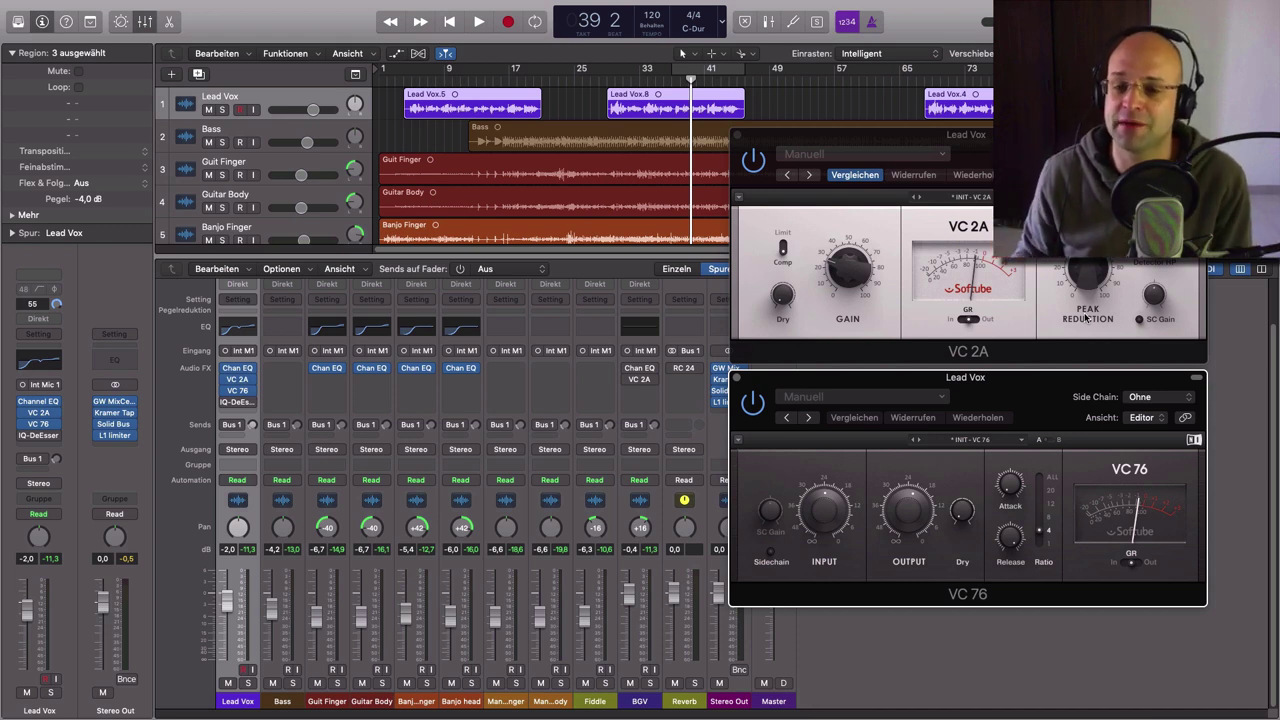
drag(1057, 400, 1057, 392)
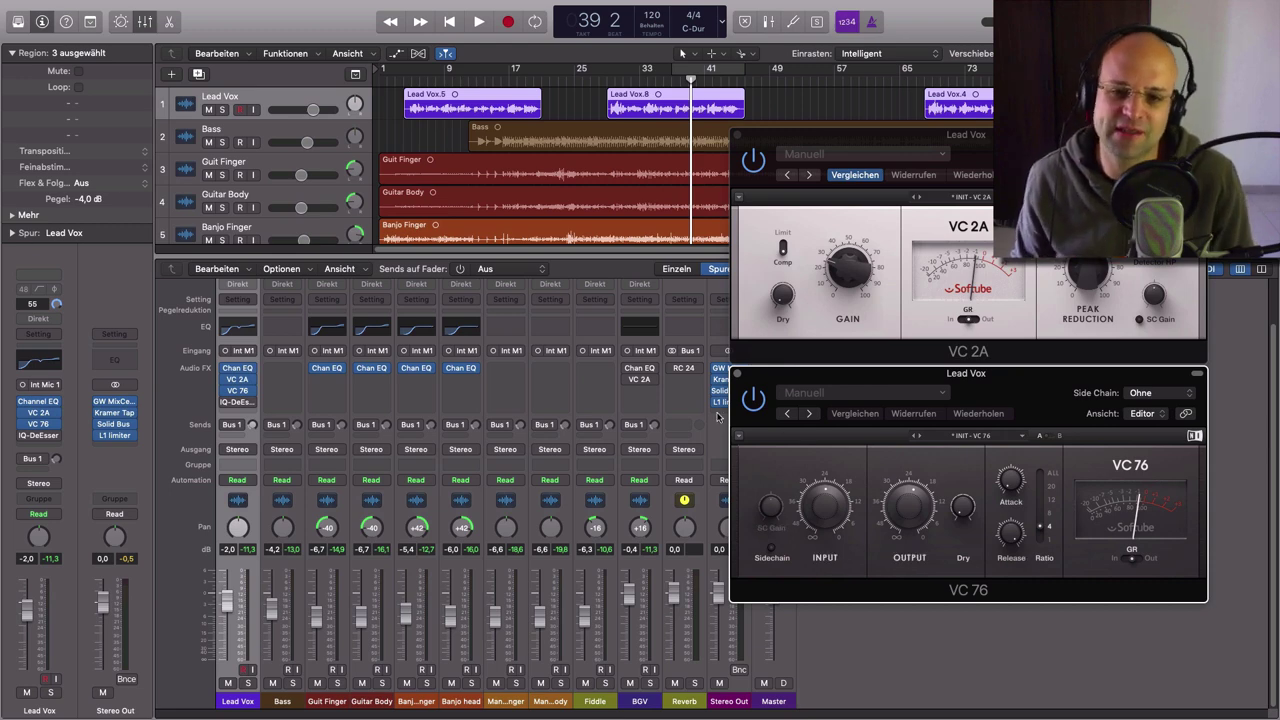
click(737, 373)
click(737, 134)
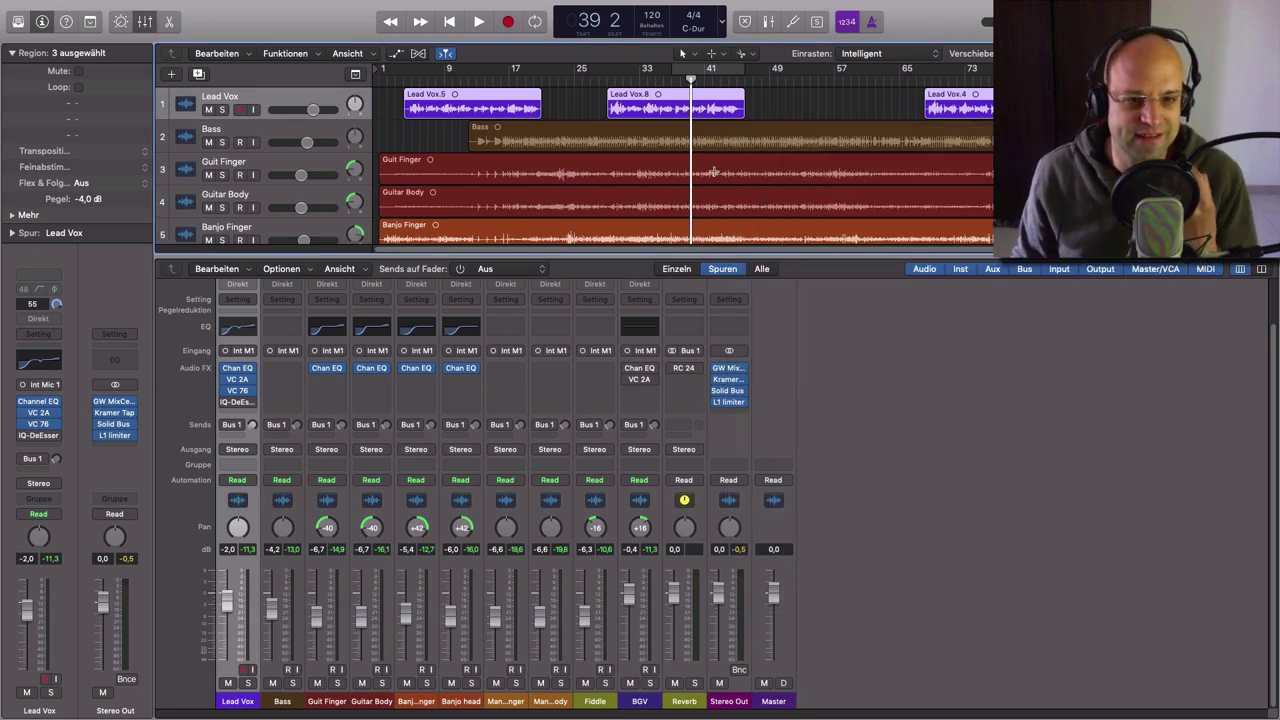
- Open and enable the IQ-DeEsser on Lead Vox, move its window aside, and play from near the start of the Lead Vox.8 region
click(237, 402)
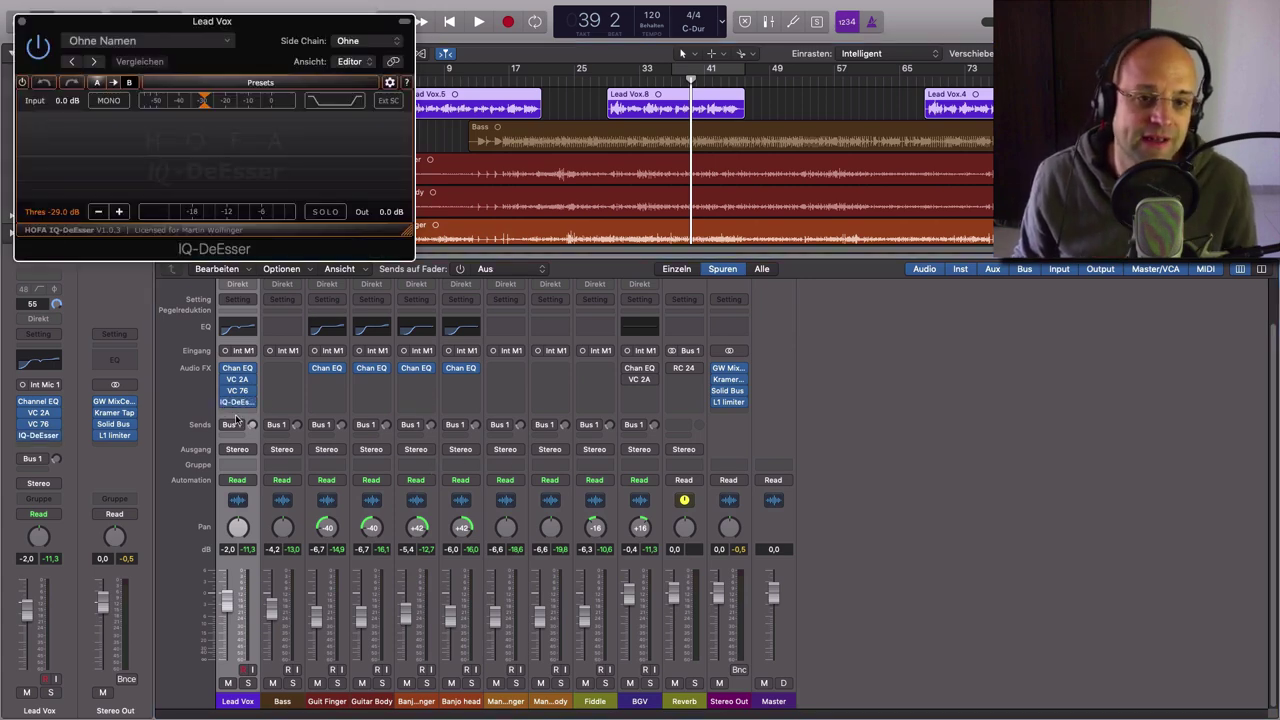
drag(266, 44, 869, 188)
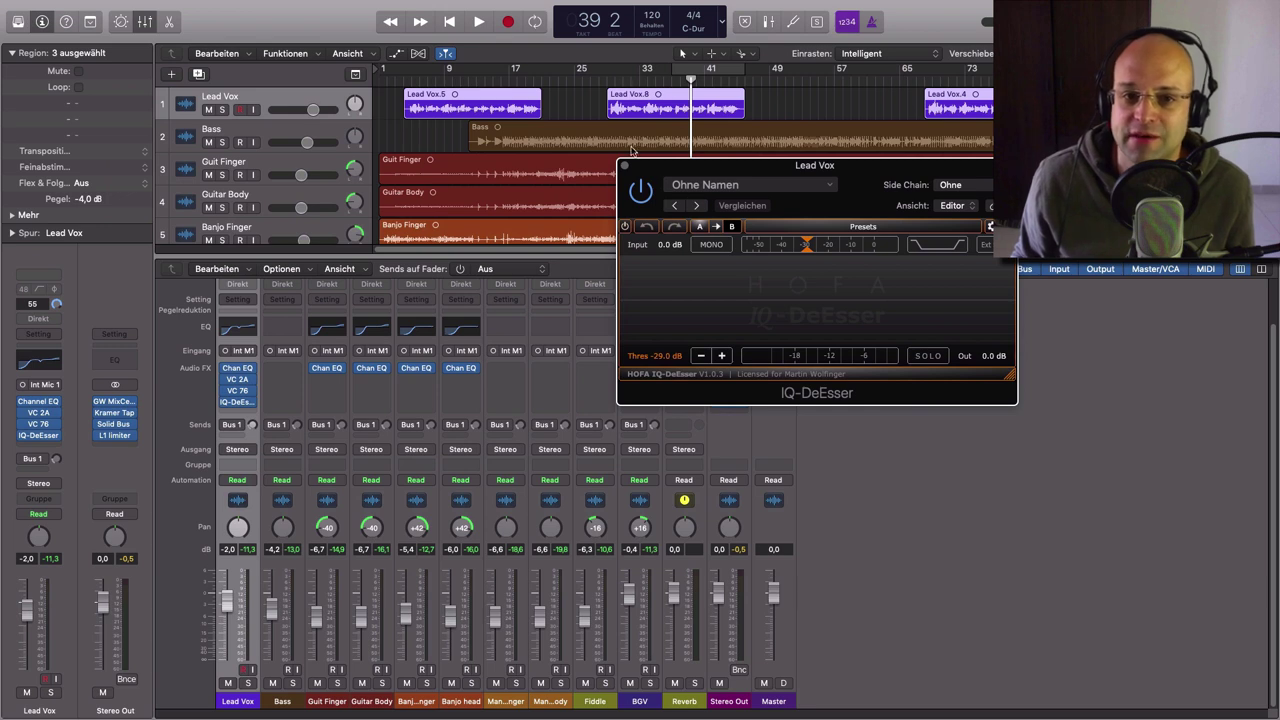
click(612, 82)
key(space)
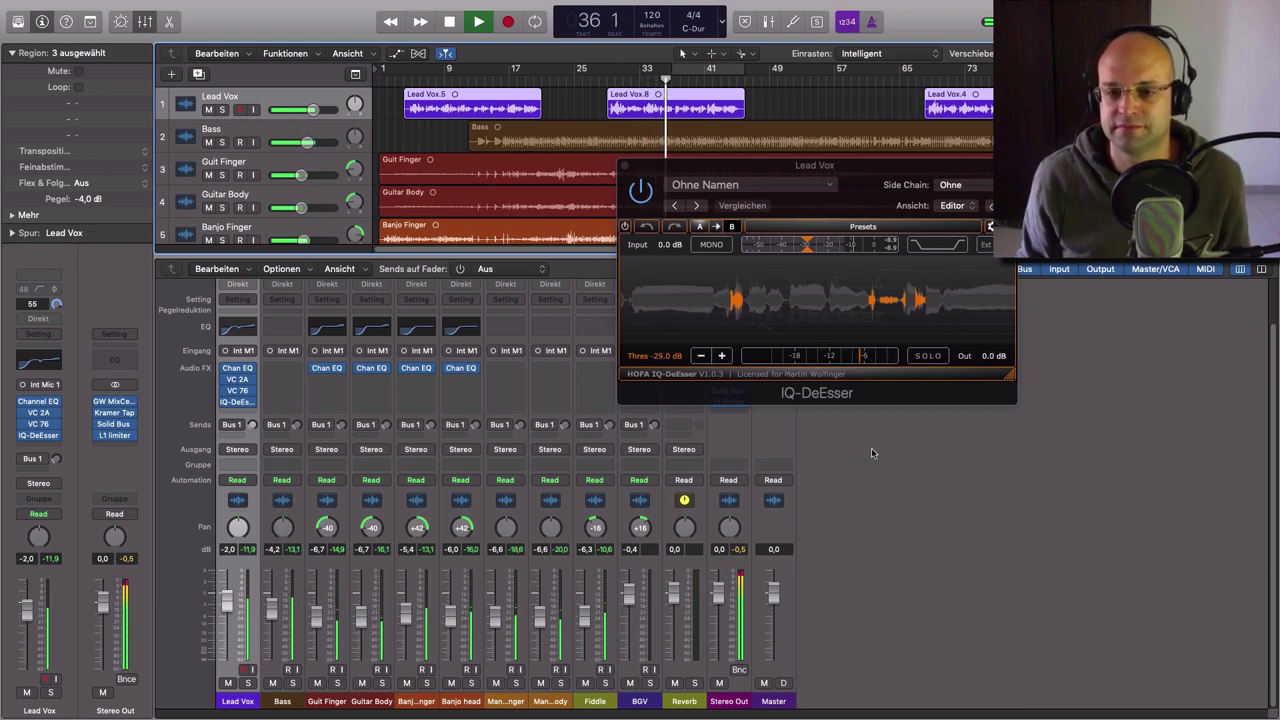
- Stop playback, then move Lead Vox's IQ-DeEsser window aside and close it
key(space)
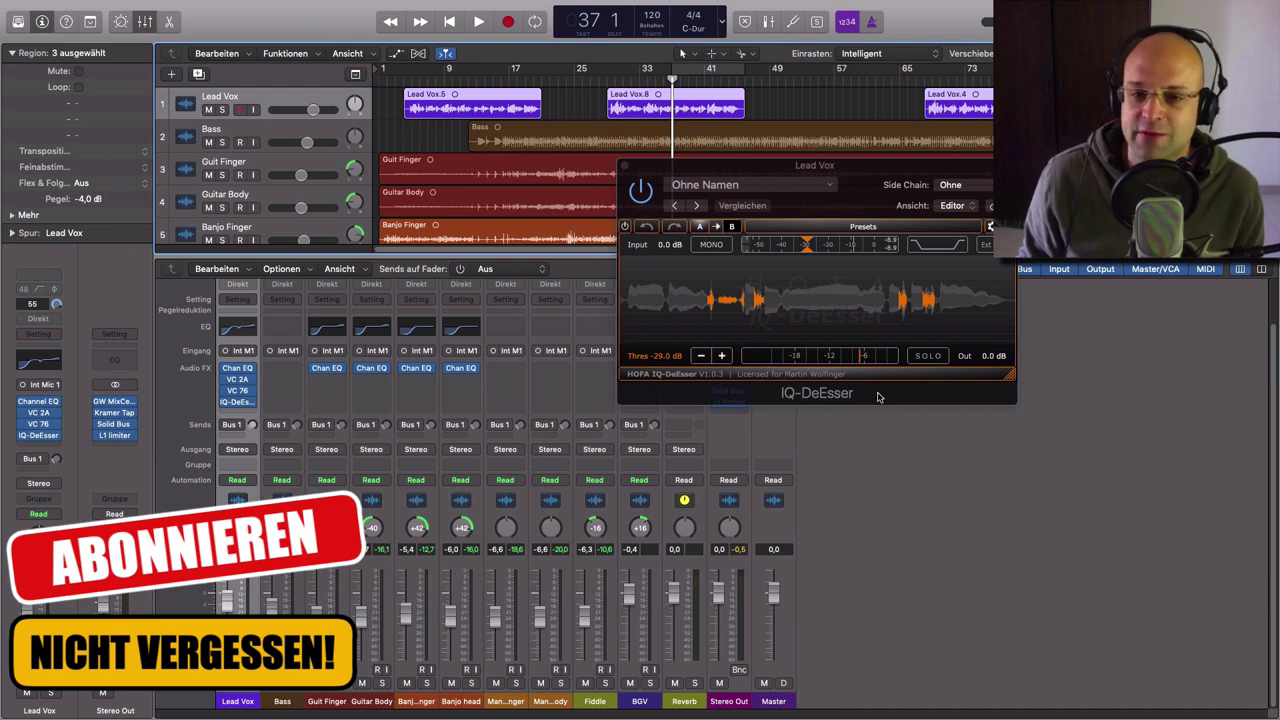
drag(865, 191, 983, 227)
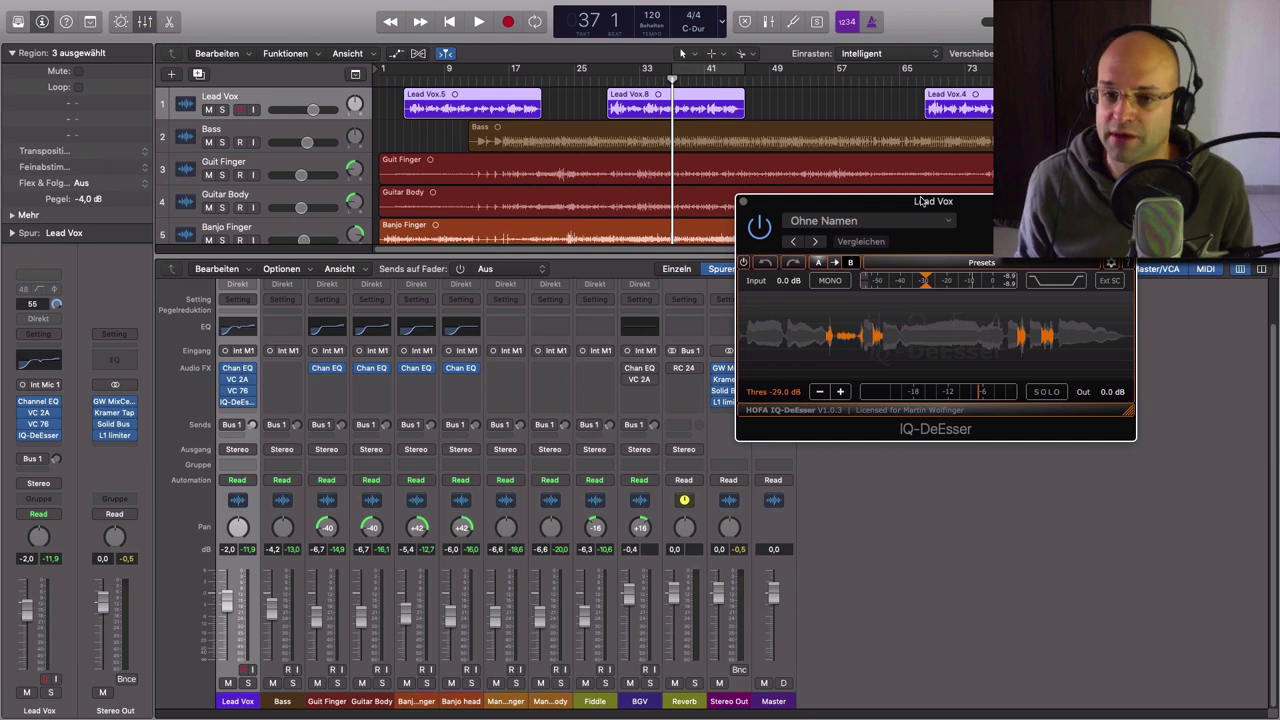
click(744, 203)
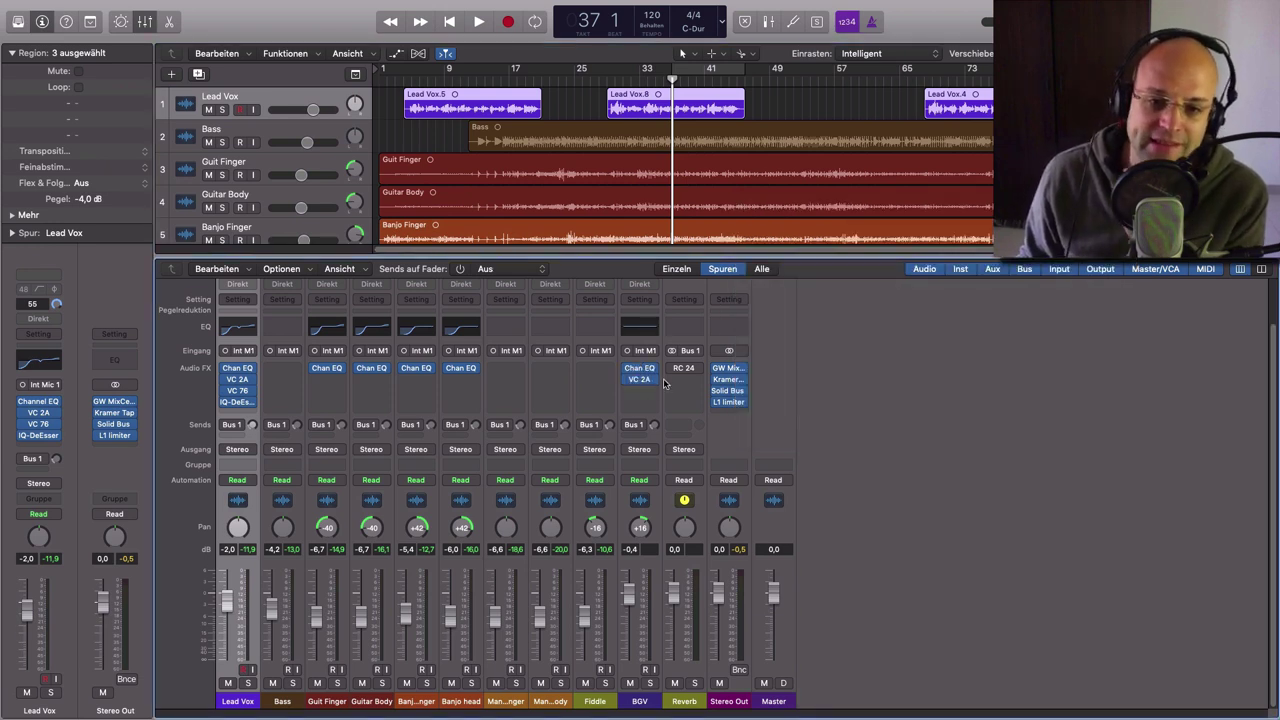
- Solo the Bass channel and listen to it alone from bar 49 to about bar 52
click(285, 701)
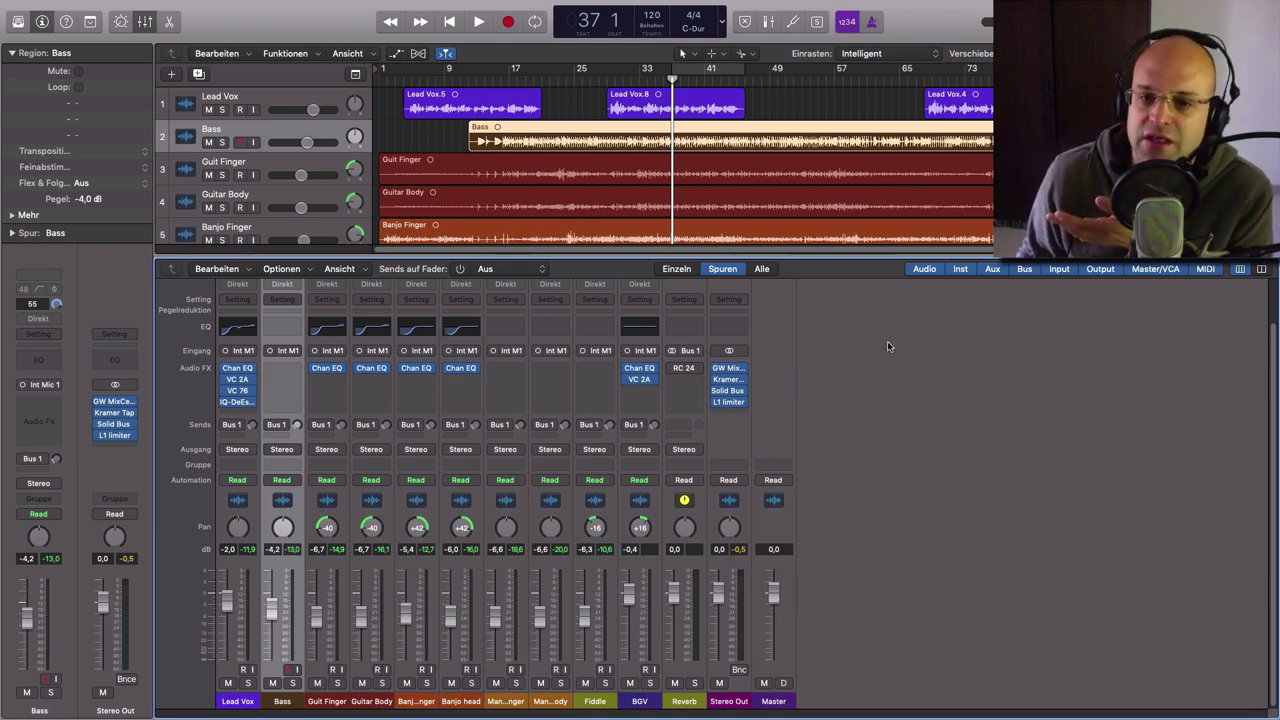
click(772, 78)
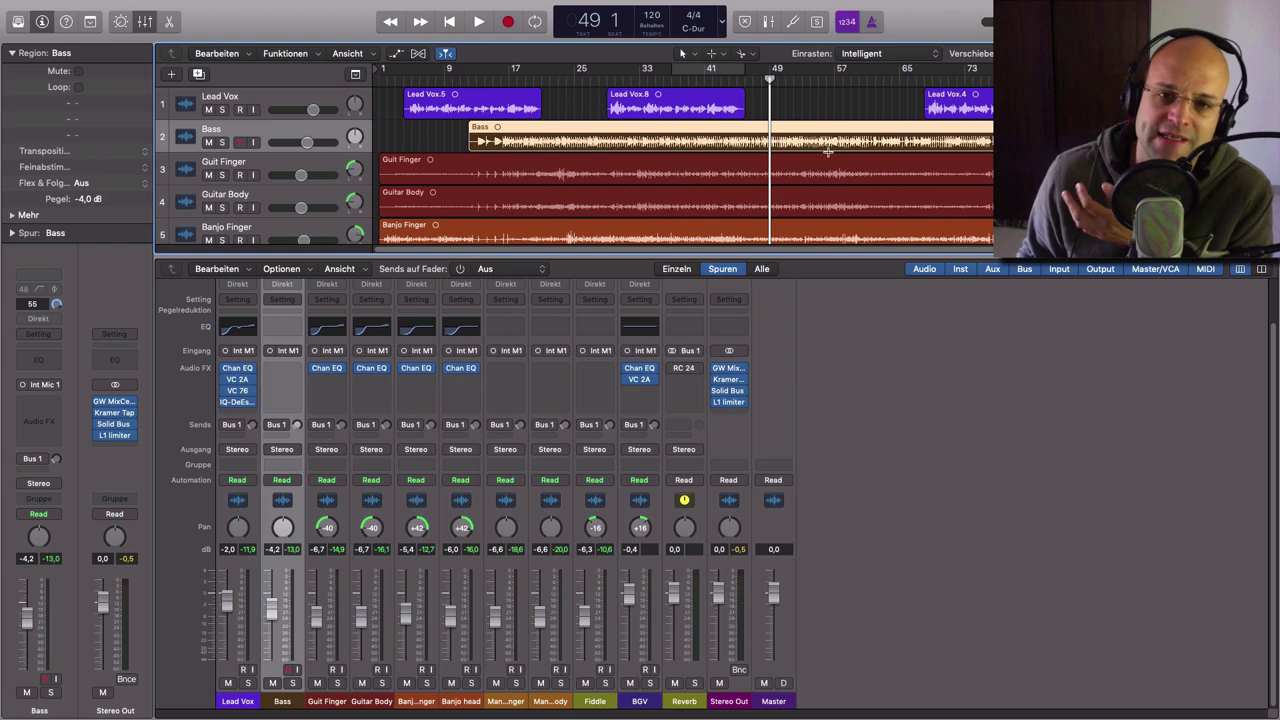
click(293, 683)
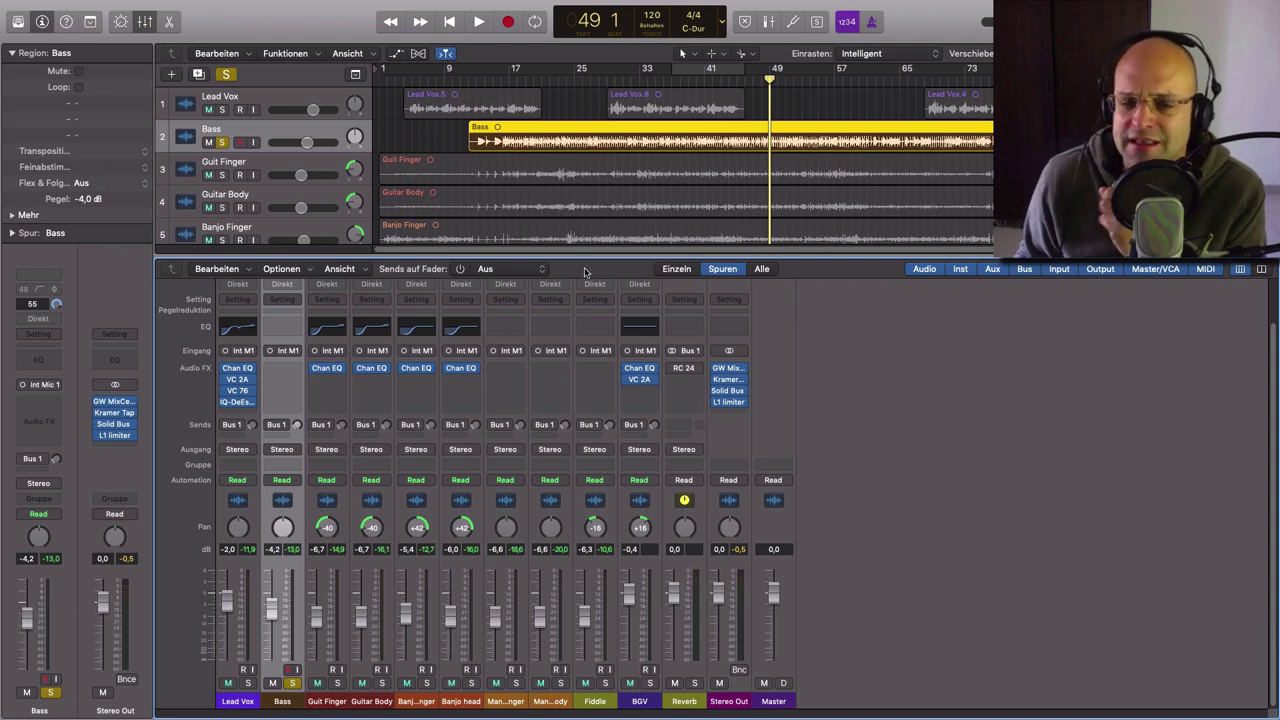
click(478, 22)
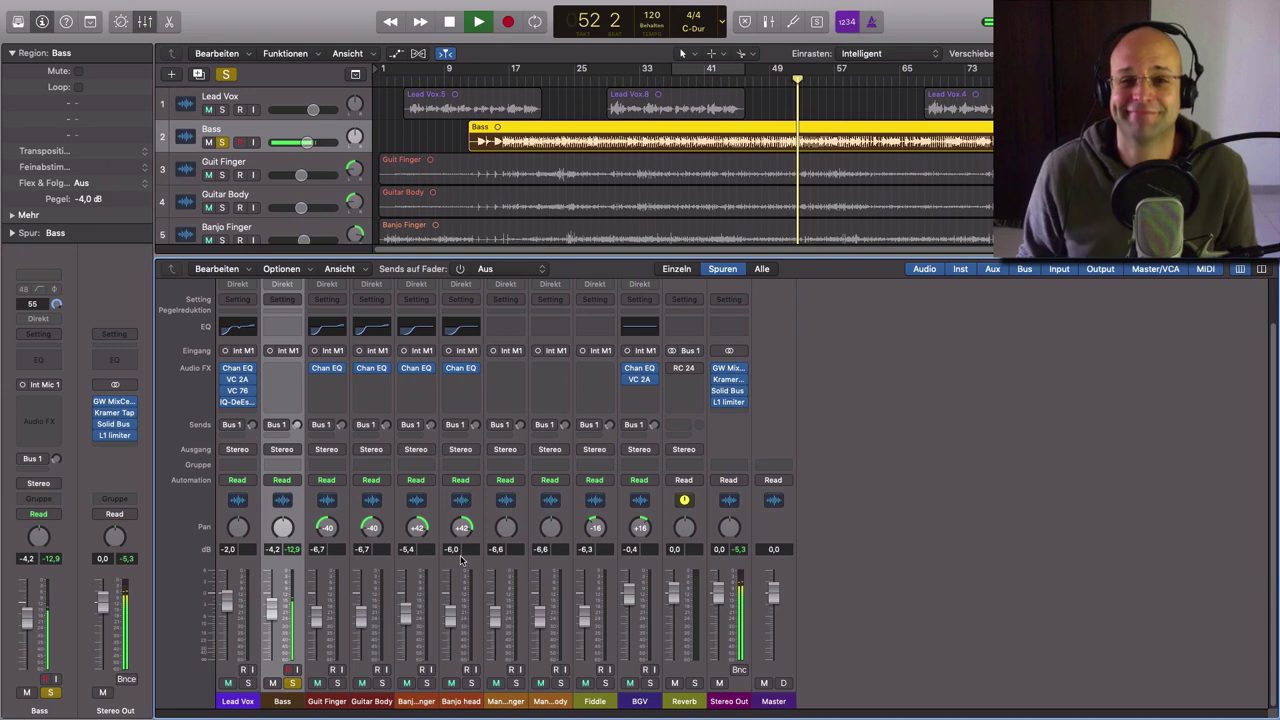
key(space)
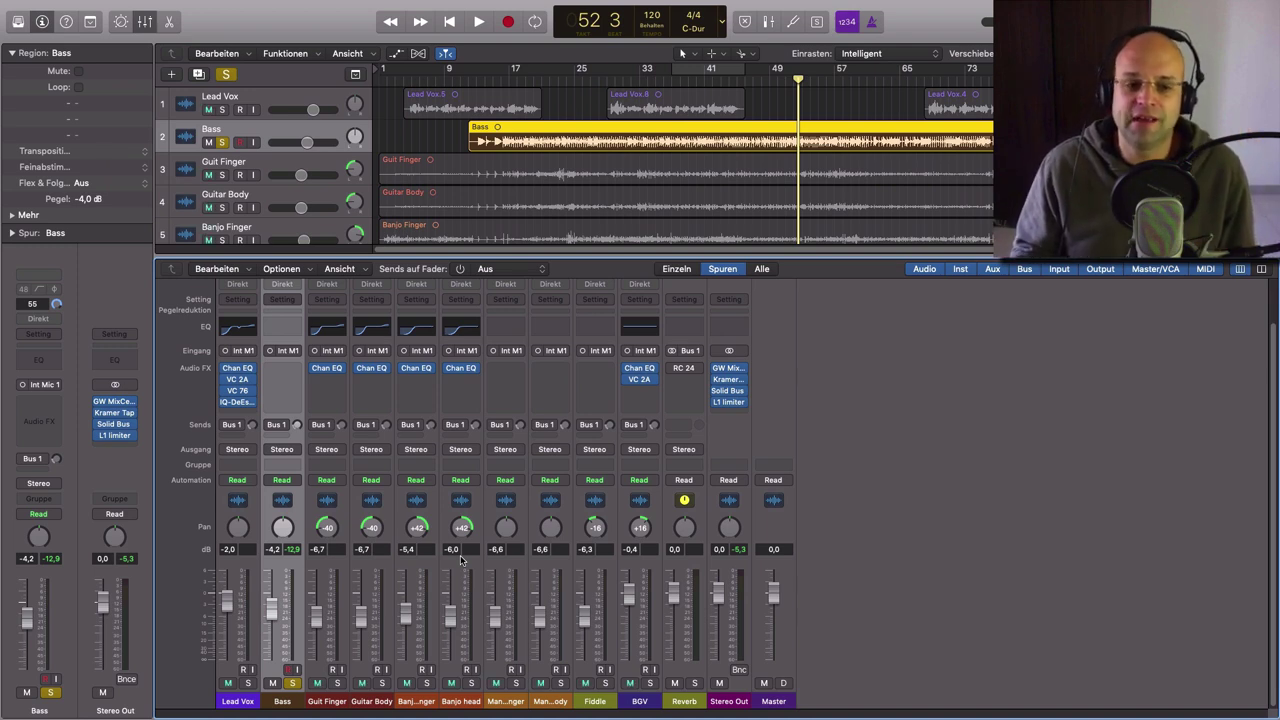
- Turn off the Bass solo and play short passages of the full mix around bars 52 and 53, stopping after each
click(293, 683)
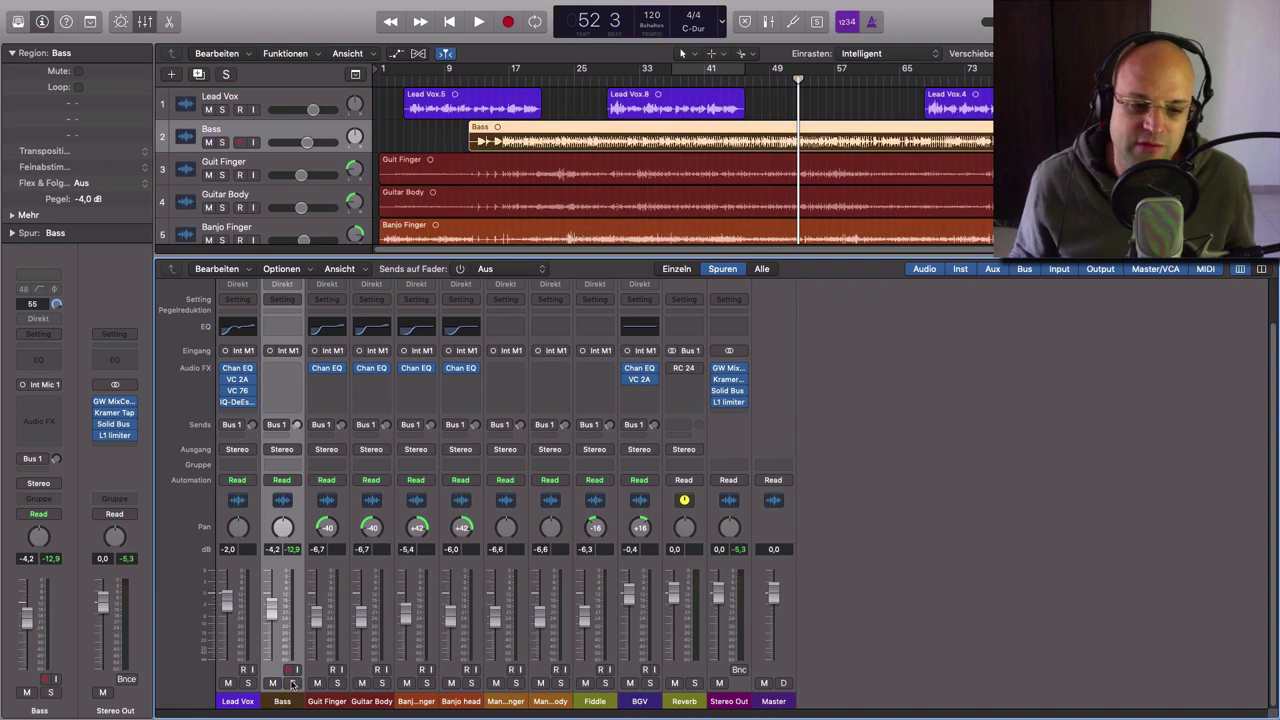
key(space)
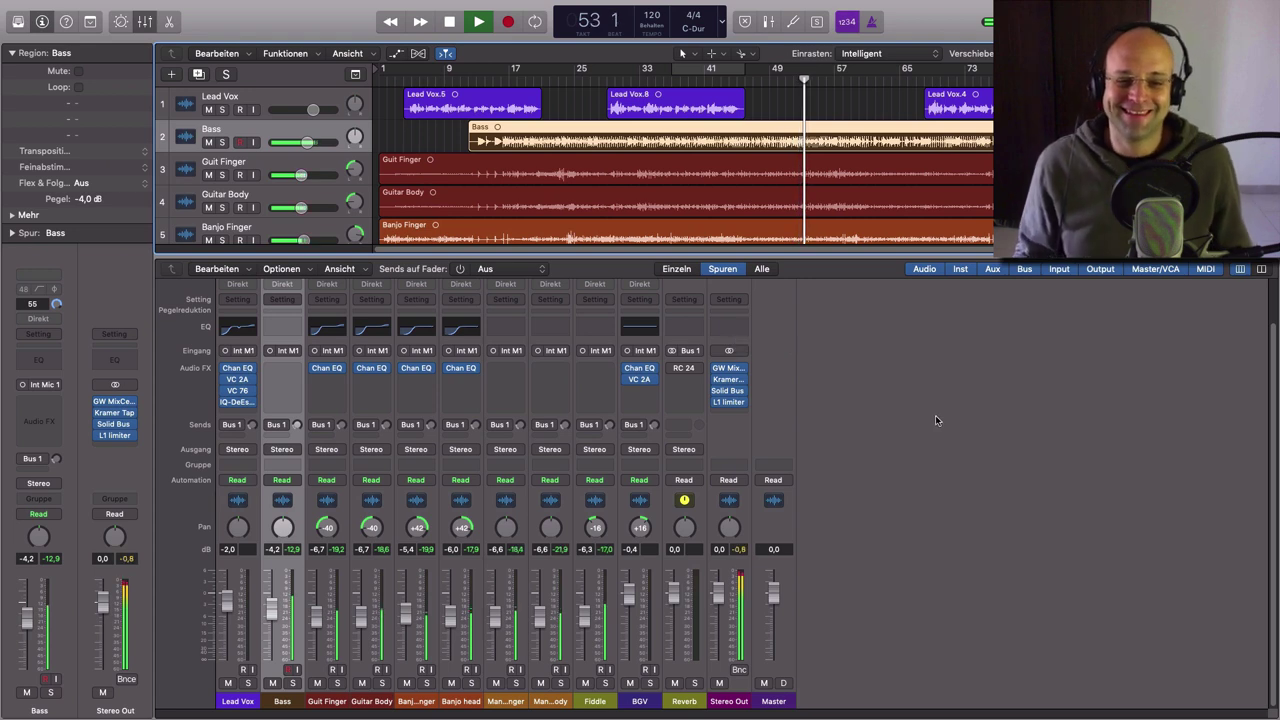
key(space)
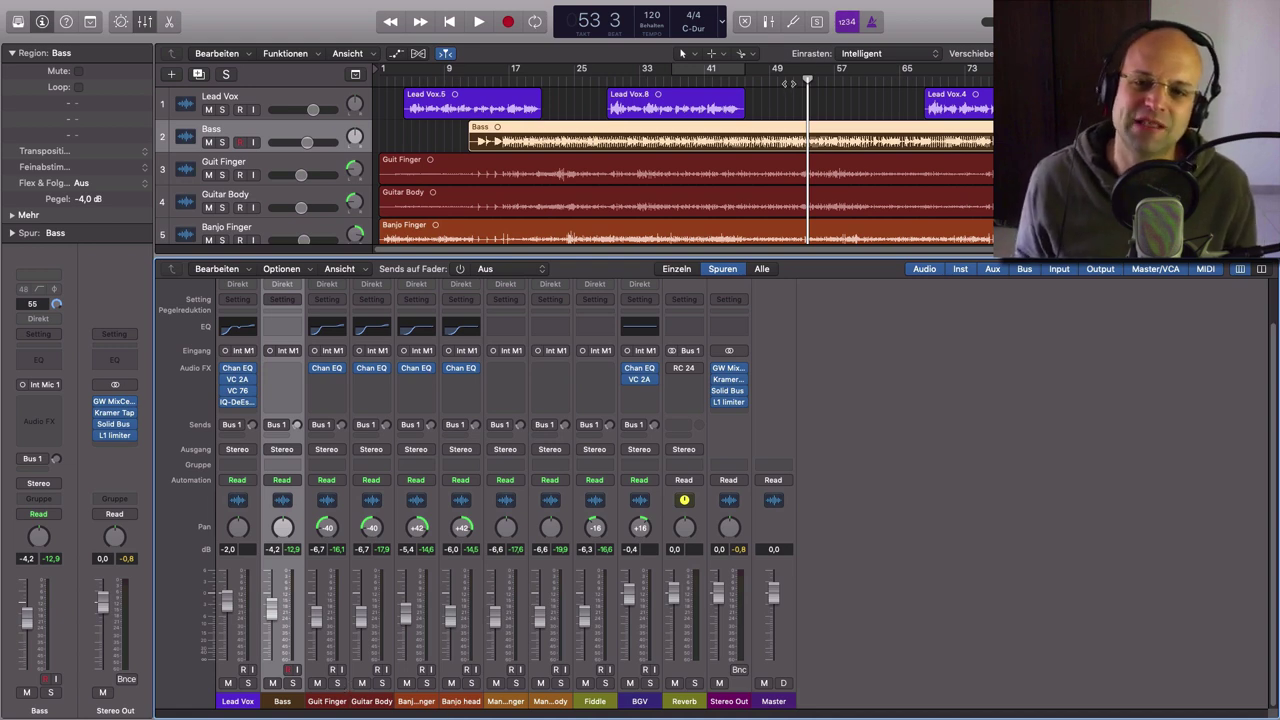
click(787, 82)
key(space)
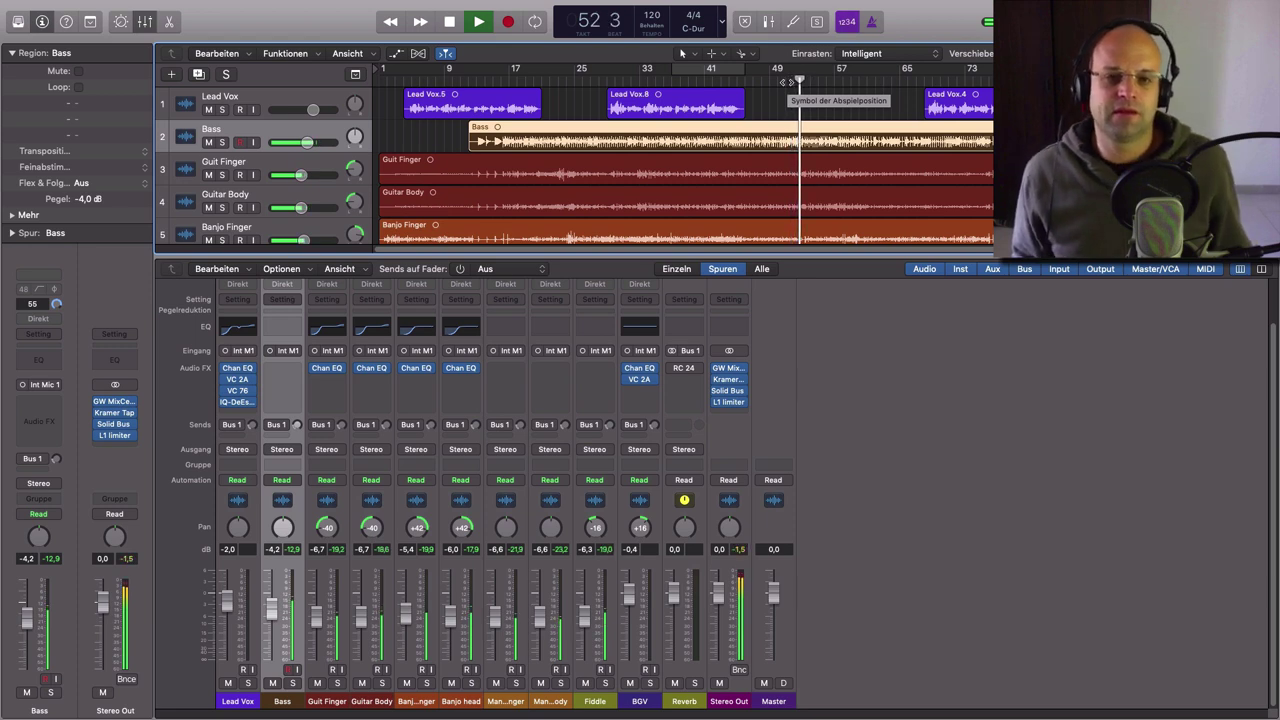
key(space)
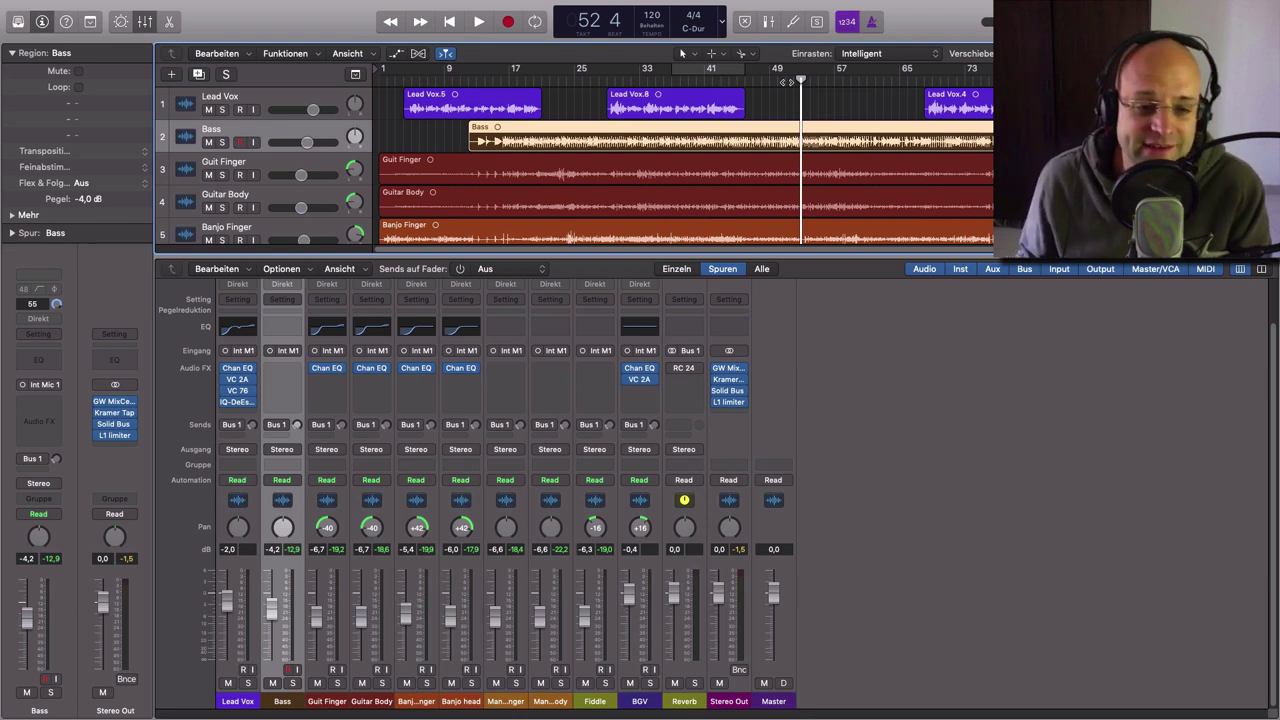
- Open the RC 24 plug-in on the Reverb channel with it switched on, move its window clear of the channel strips, and close it
click(685, 370)
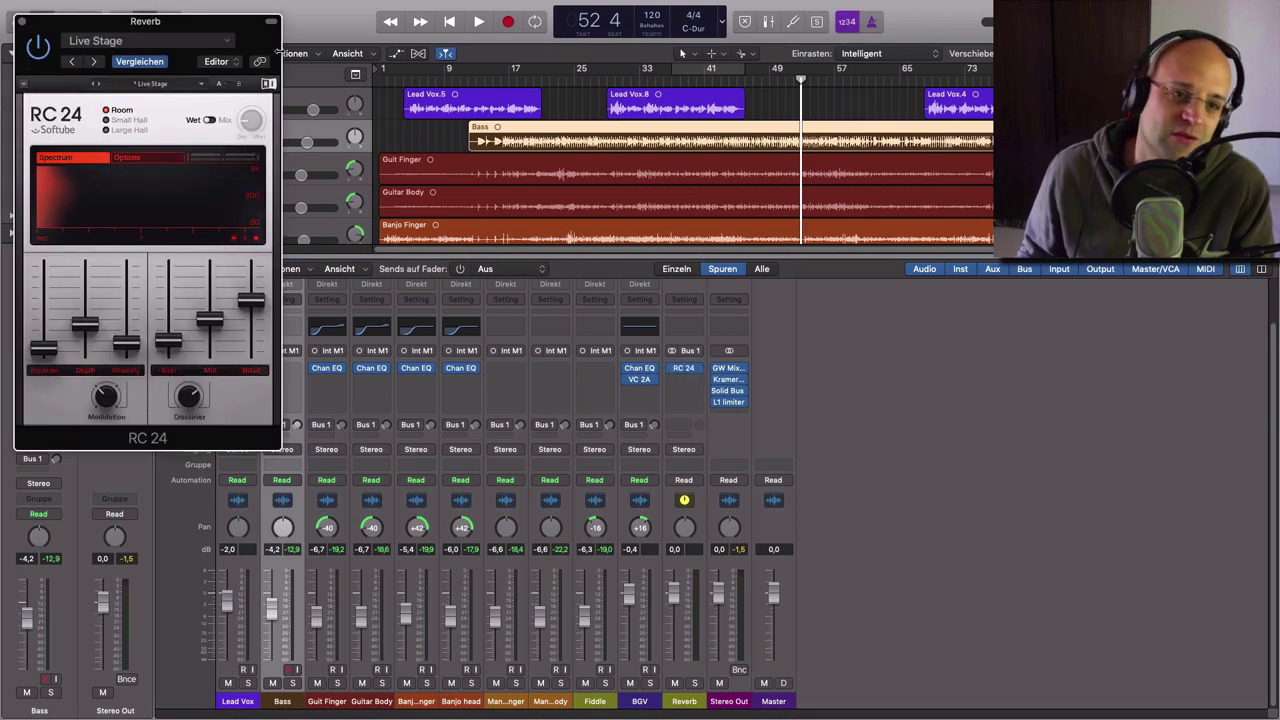
drag(229, 34, 1119, 213)
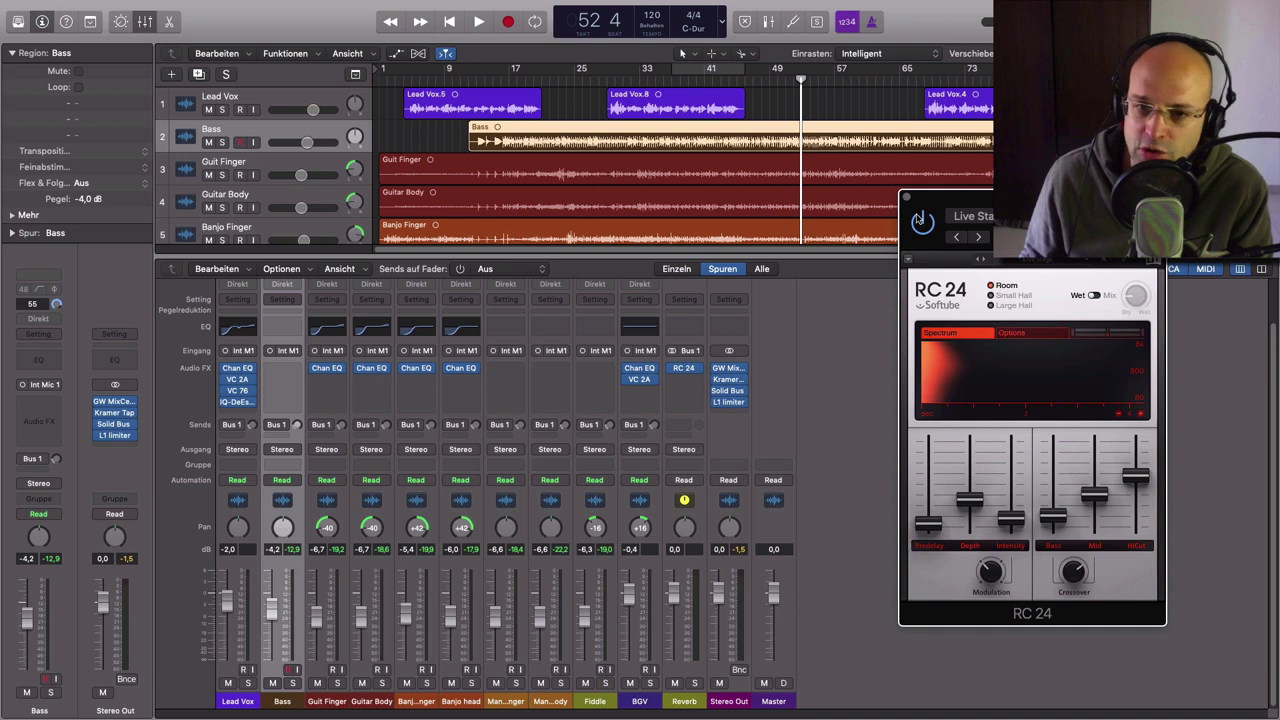
click(908, 199)
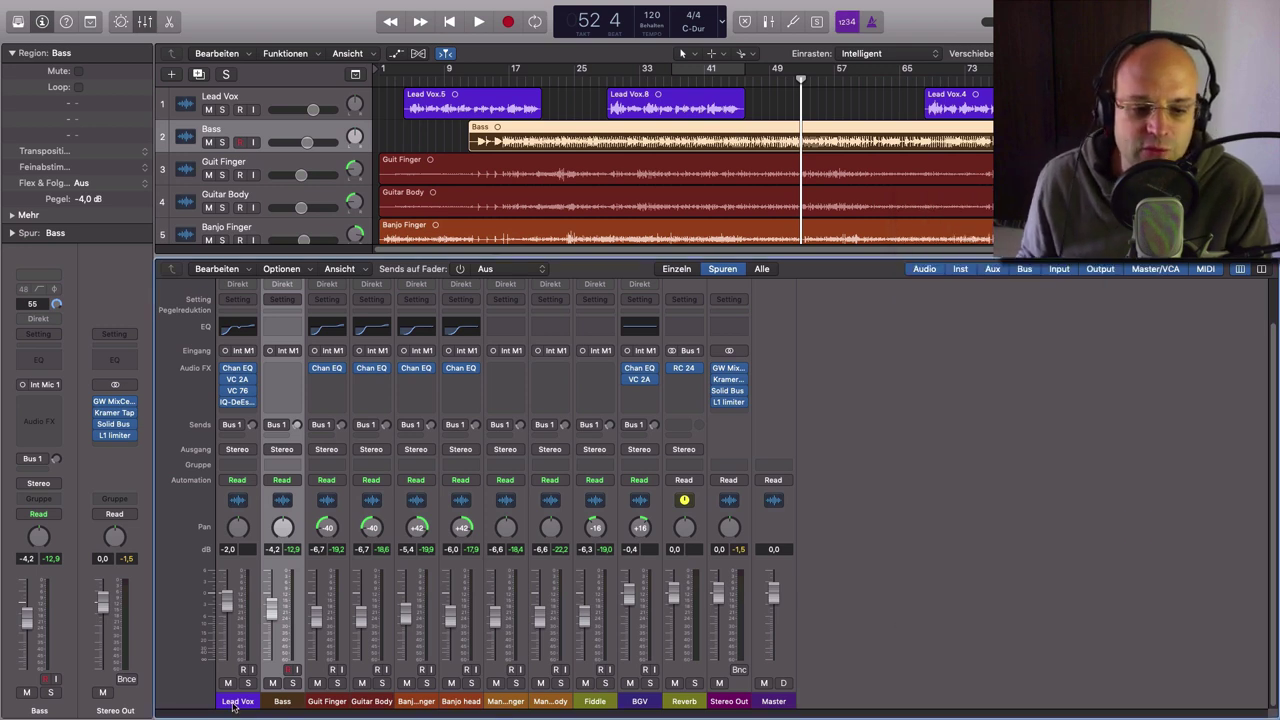
- Select all channels from Lead Vox through BGV and play from the start of the Lead Vox.8 region with the Bus 1 sends off
drag(237, 701, 645, 706)
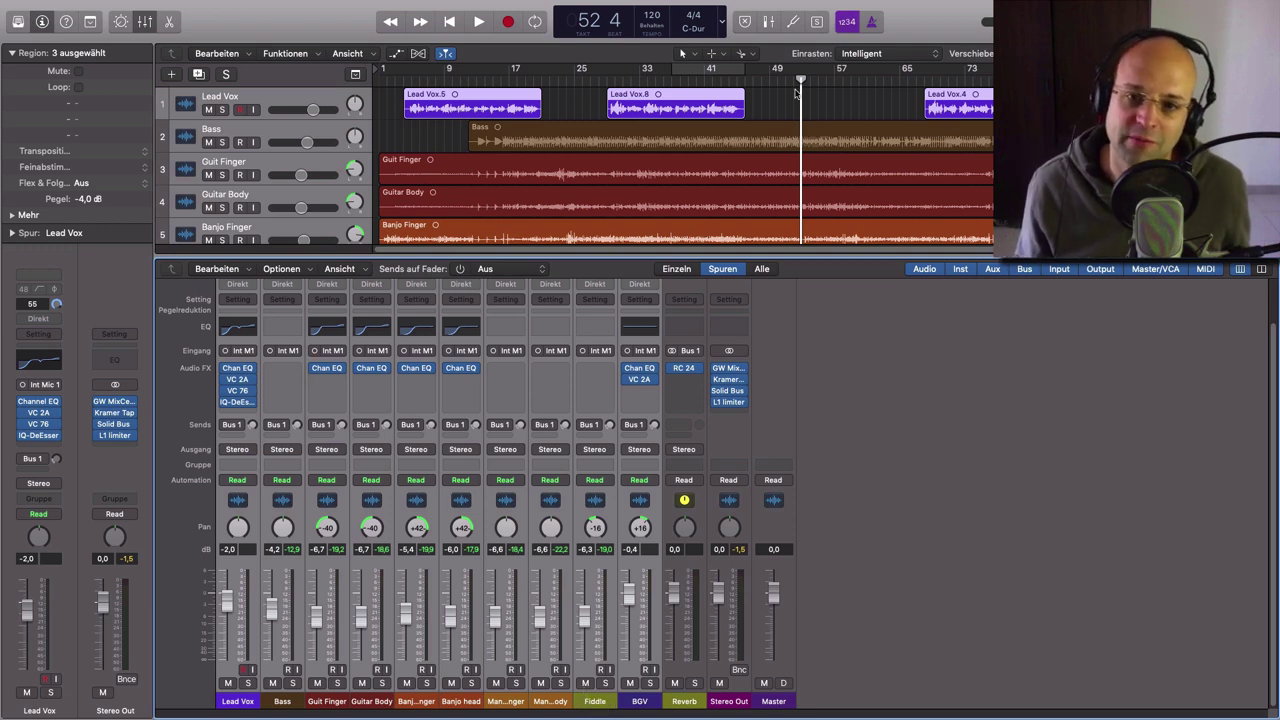
click(786, 80)
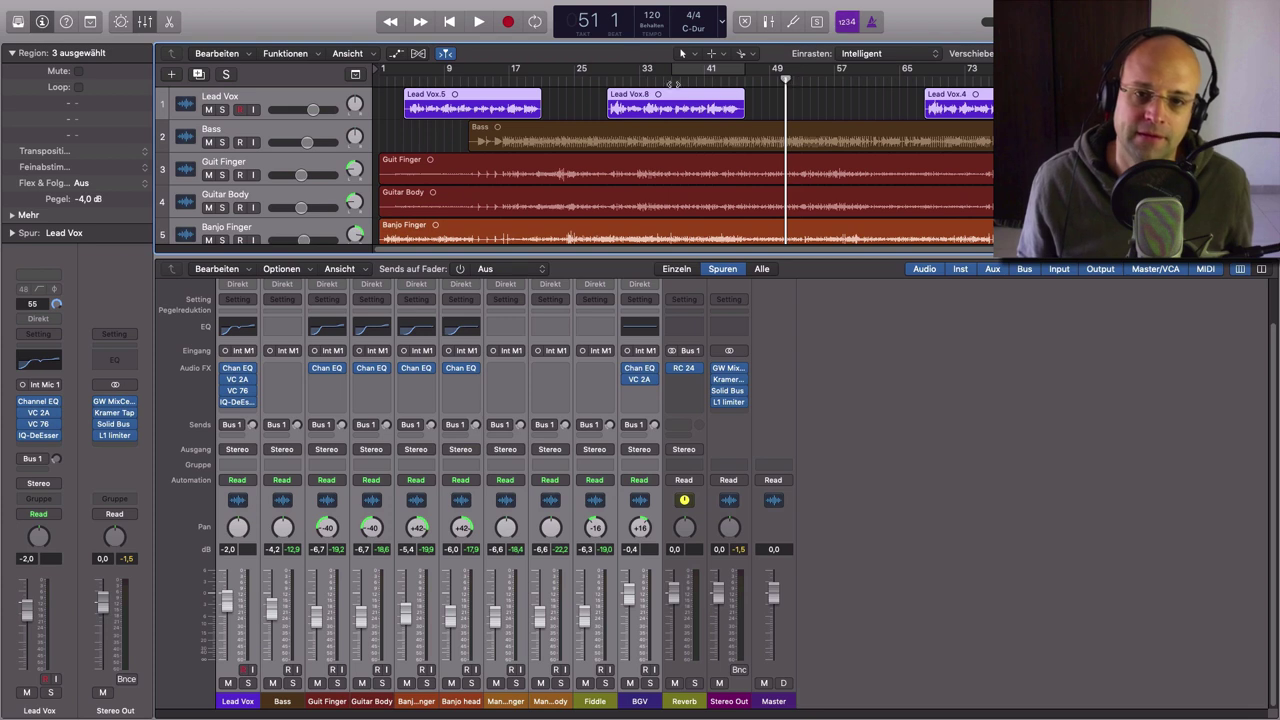
click(608, 80)
key(space)
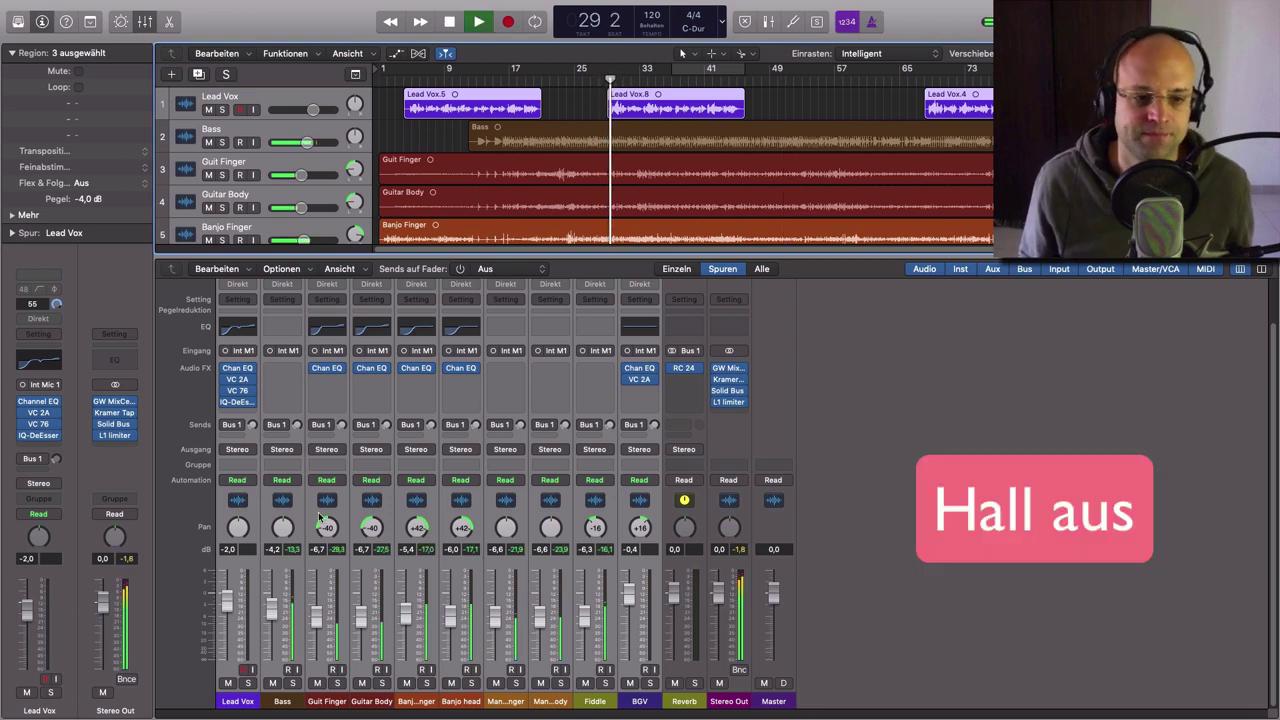
- During playback, switch the selected channels' Bus 1 reverb sends on, off and on again, then stop at about bar 40
click(226, 426)
drag(254, 427, 254, 419)
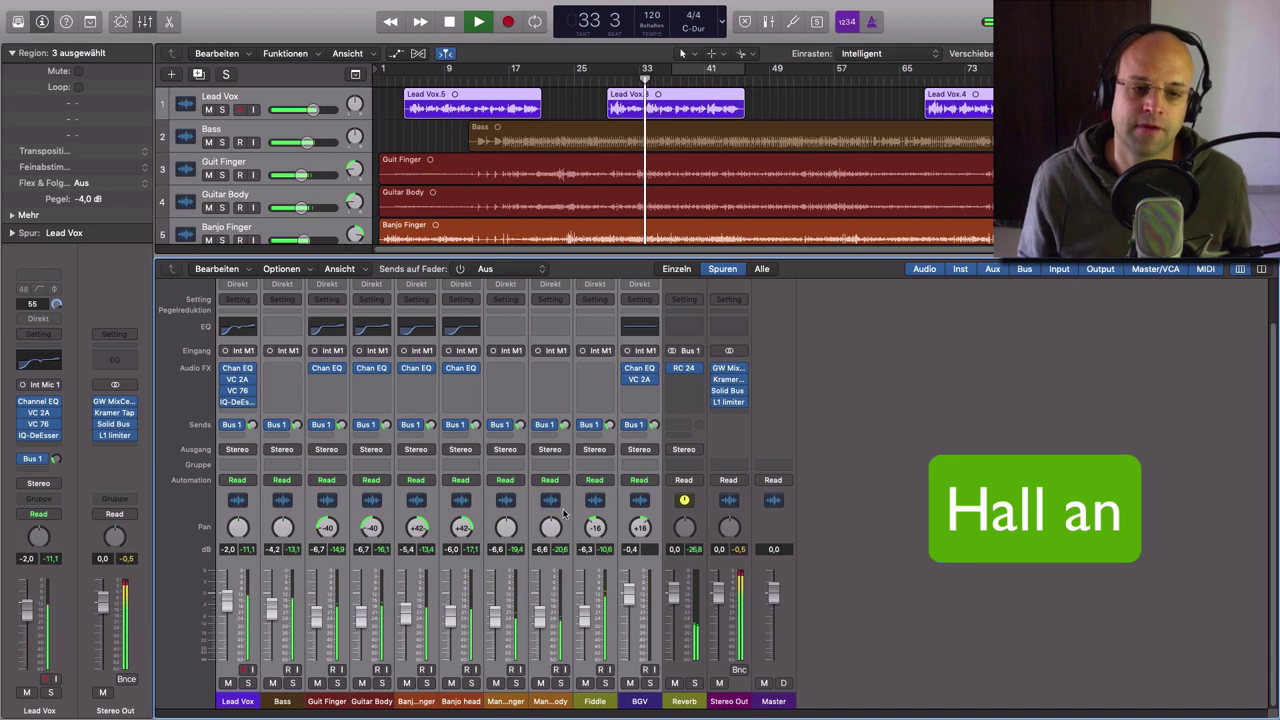
click(225, 427)
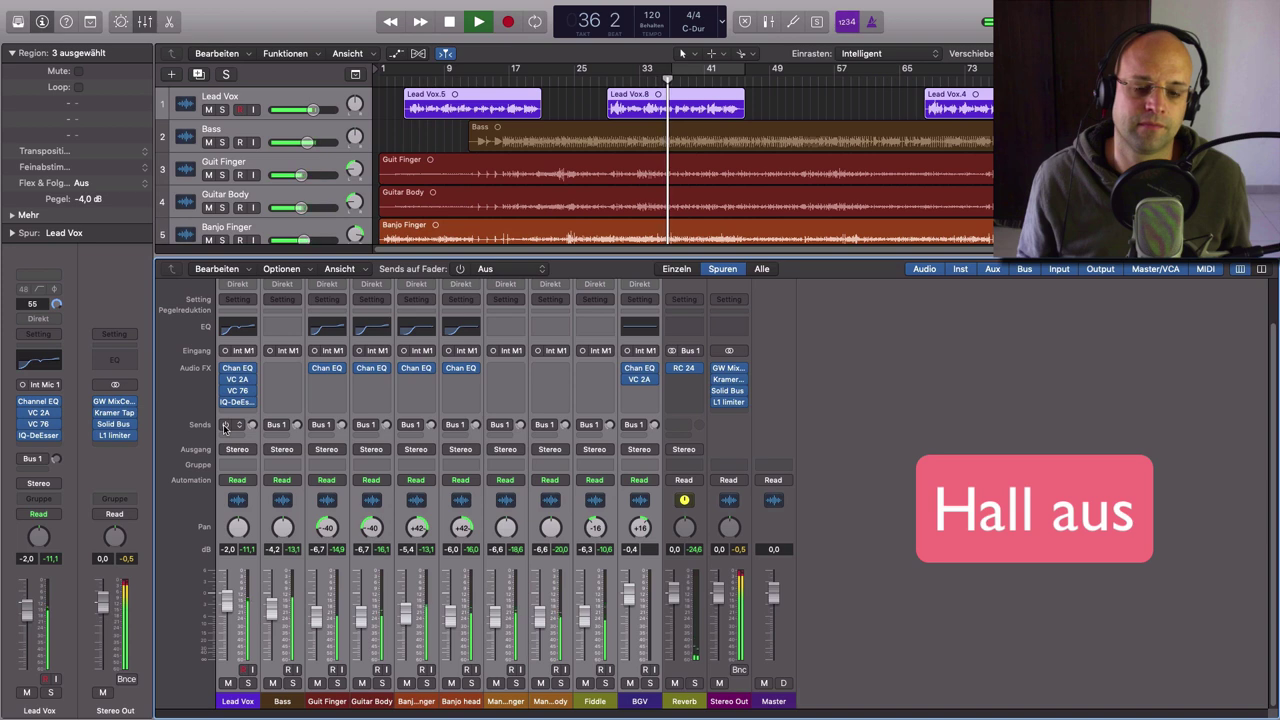
click(225, 427)
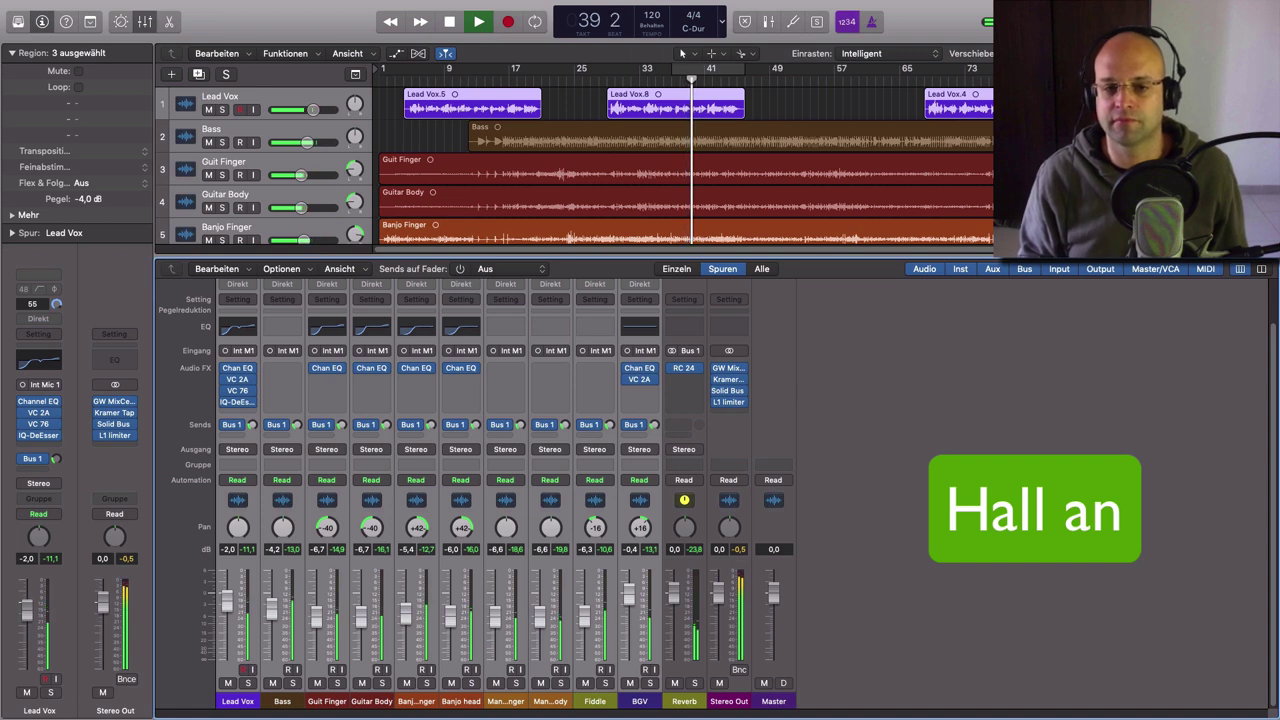
key(space)
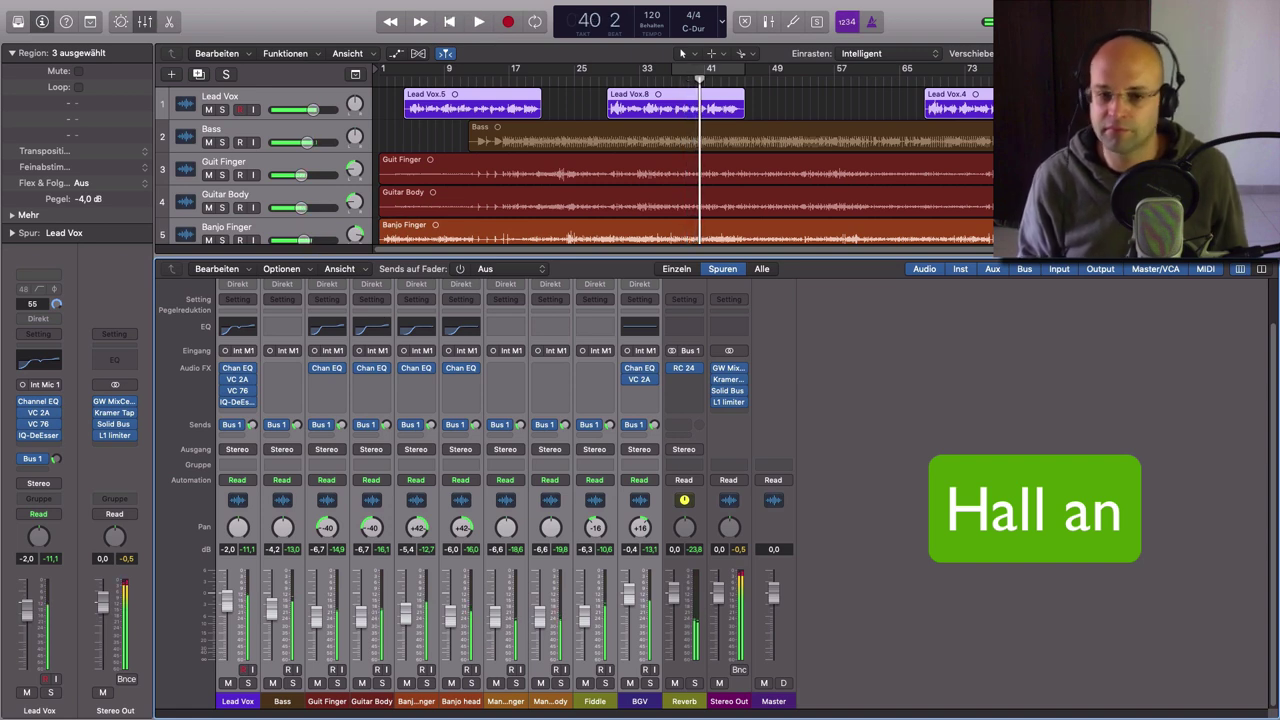